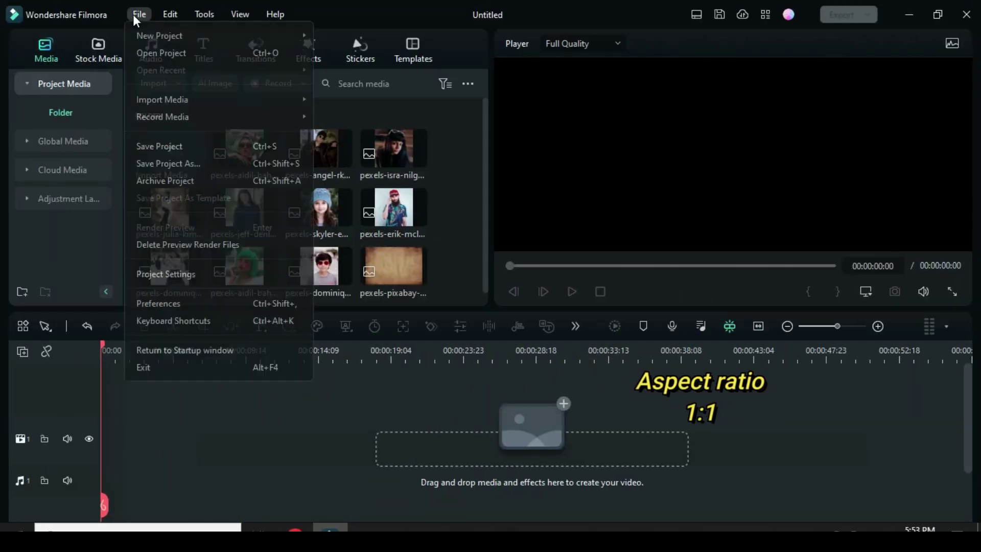
Change the project aspect ratio to 1:1 square at 1080x1080
left_click(173, 276)
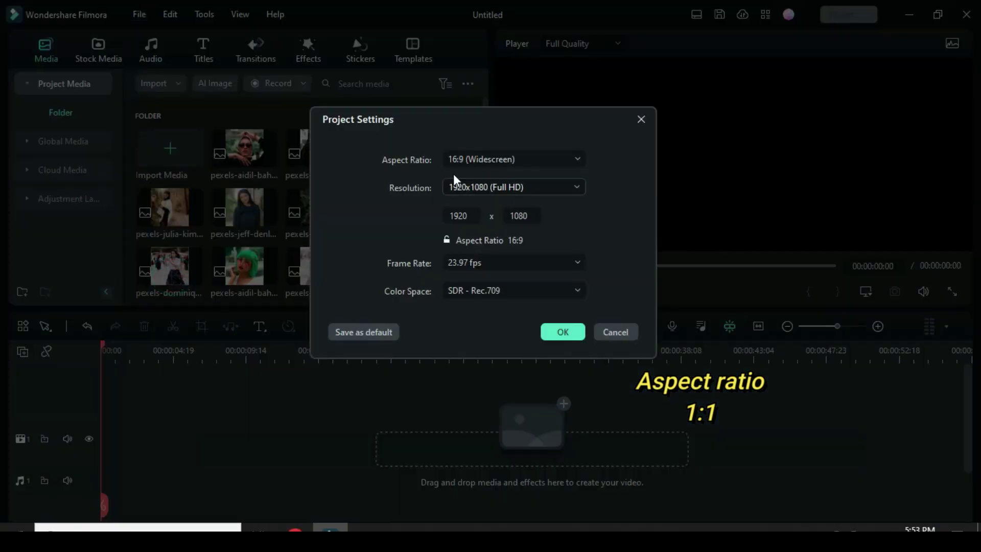
left_click(515, 162)
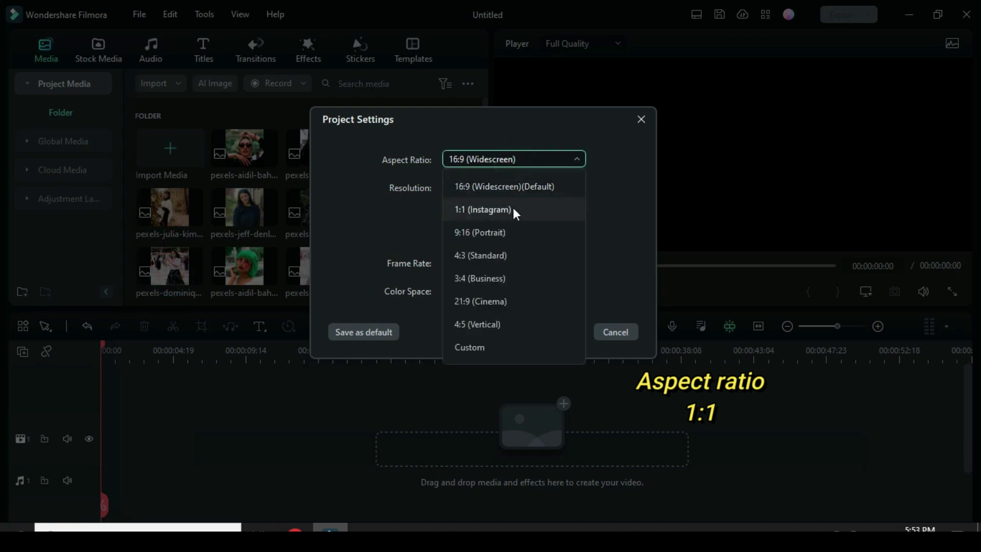
left_click(468, 209)
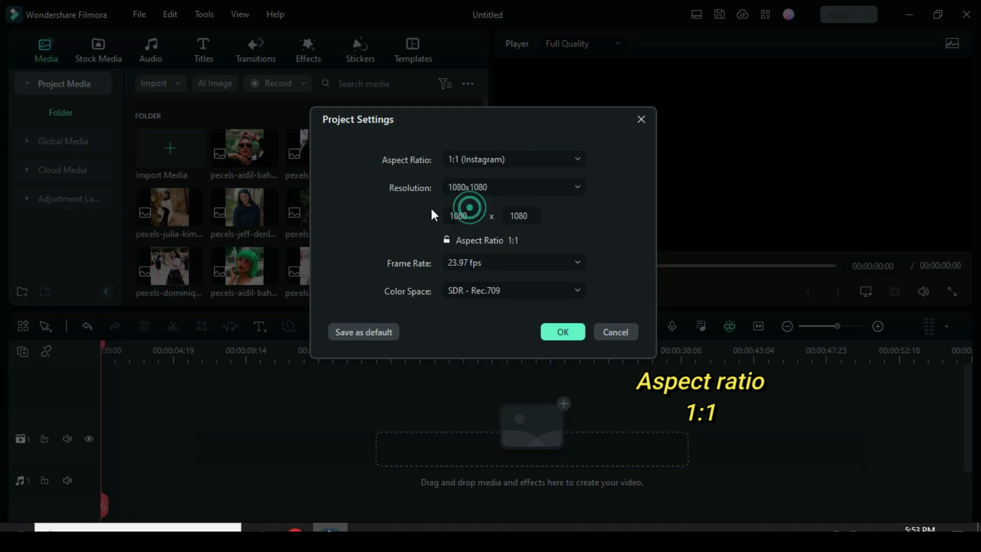
left_click(561, 332)
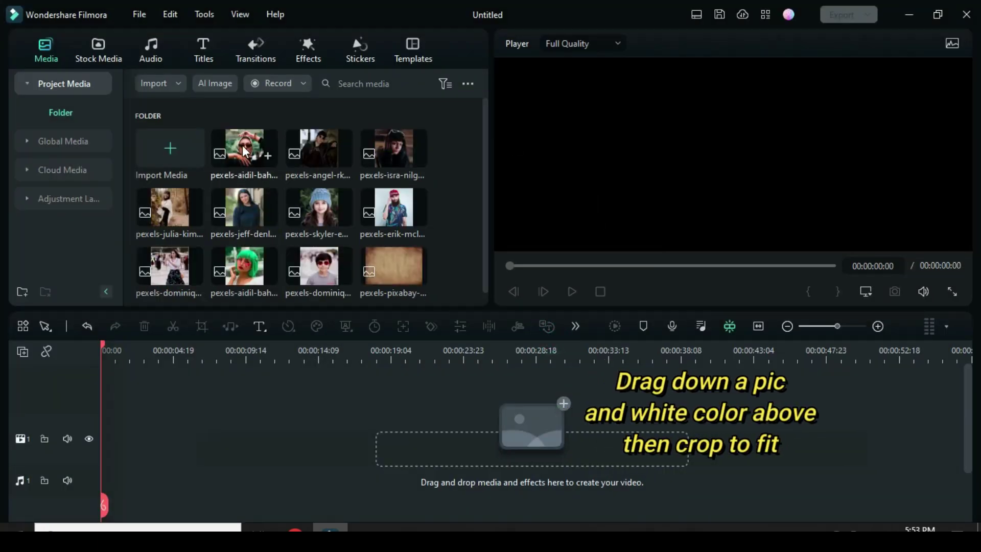
Put a portrait photo on the timeline with a beige stock solid colour on the track above
left_click_drag(244, 151, 142, 445)
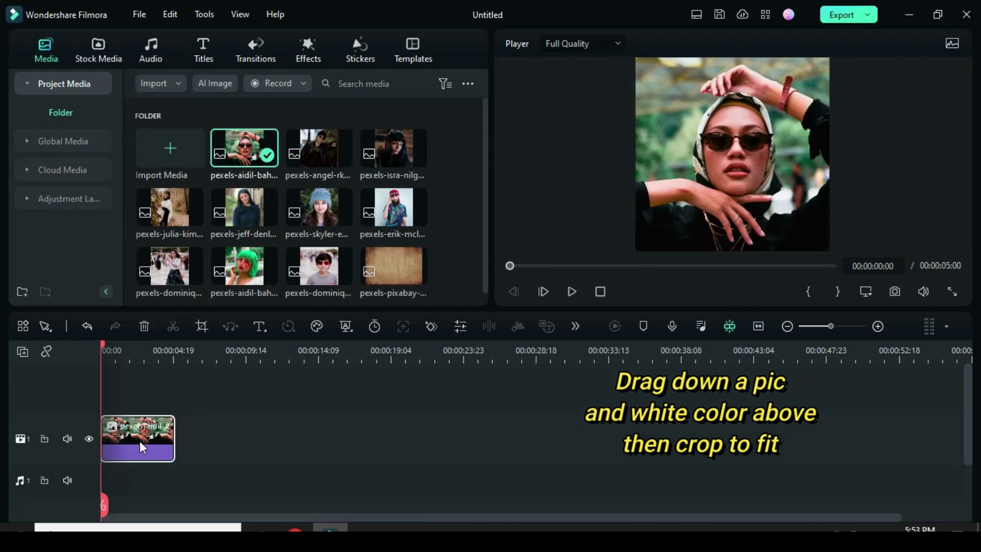
left_click(98, 49)
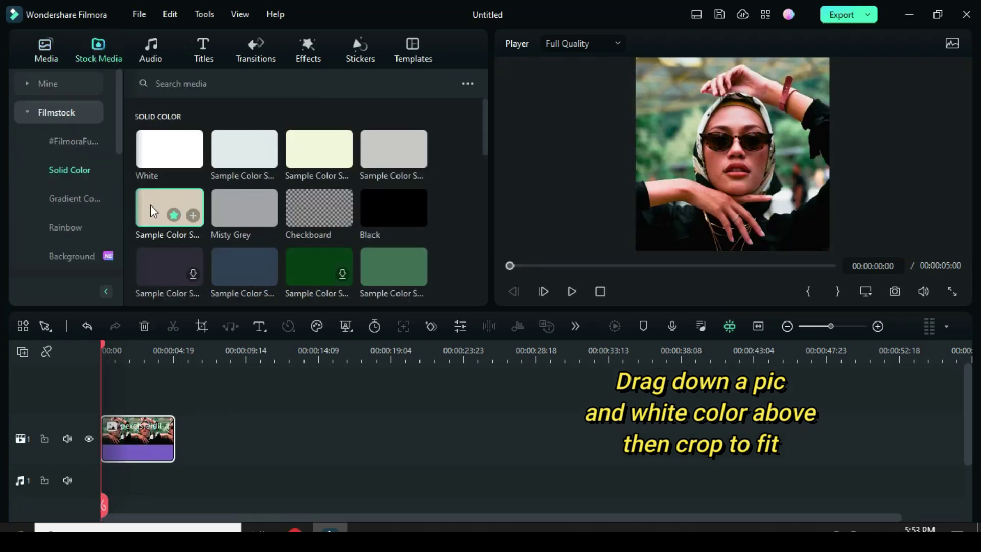
left_click_drag(164, 210, 143, 414)
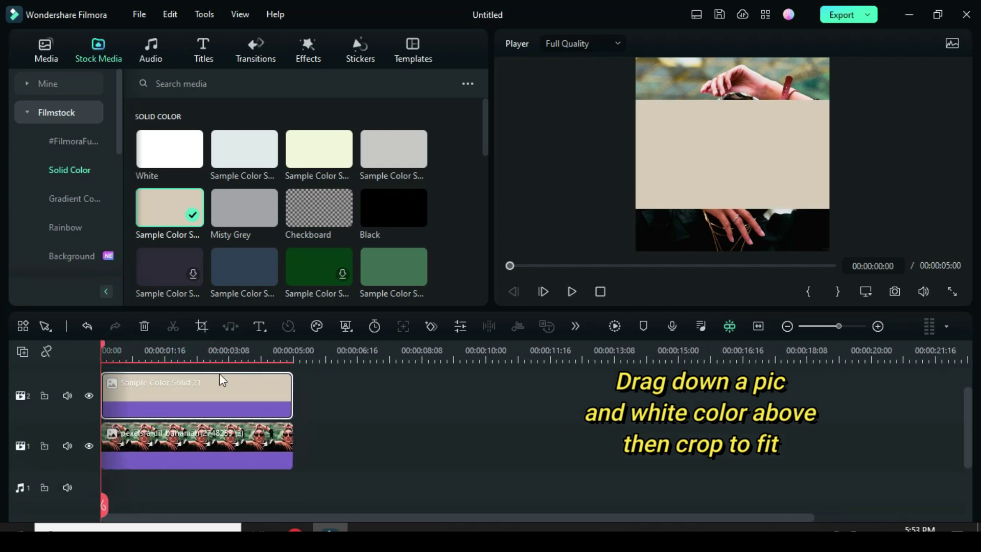
right_click(221, 383)
Crop the beige clip to fit and give it a rectangle mask 62 wide and 55 high
left_click(245, 275)
double_click(202, 388)
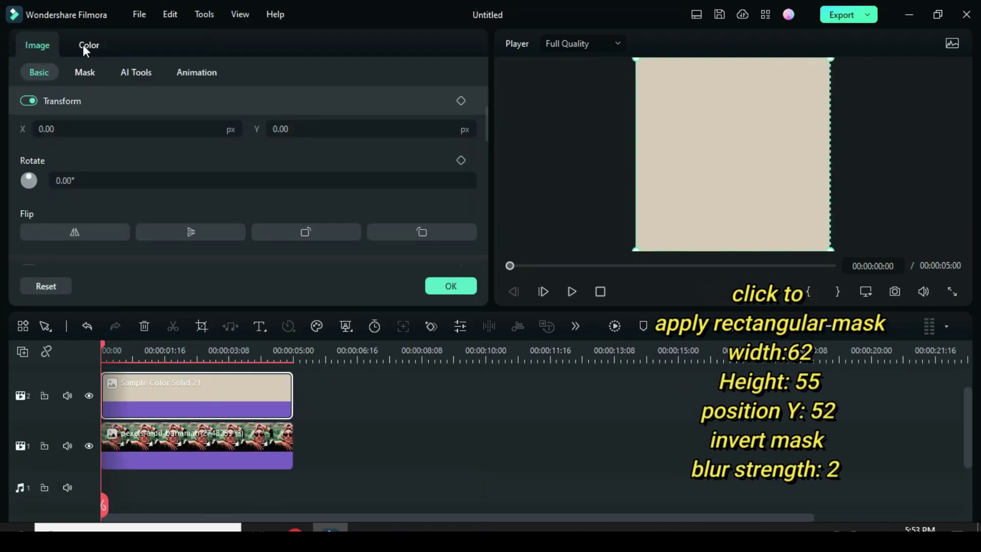
left_click(81, 72)
left_click(163, 113)
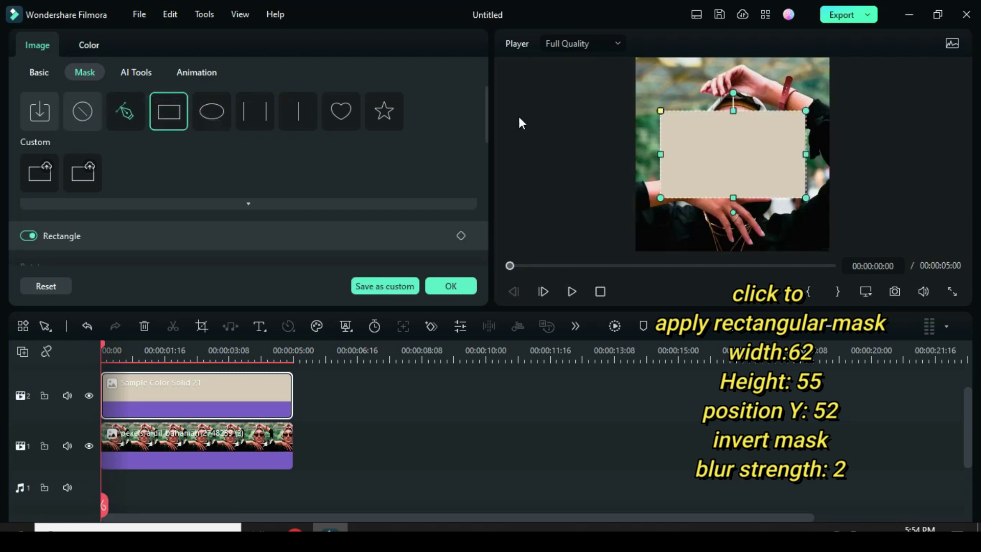
left_click_drag(486, 100, 490, 178)
left_click(460, 152)
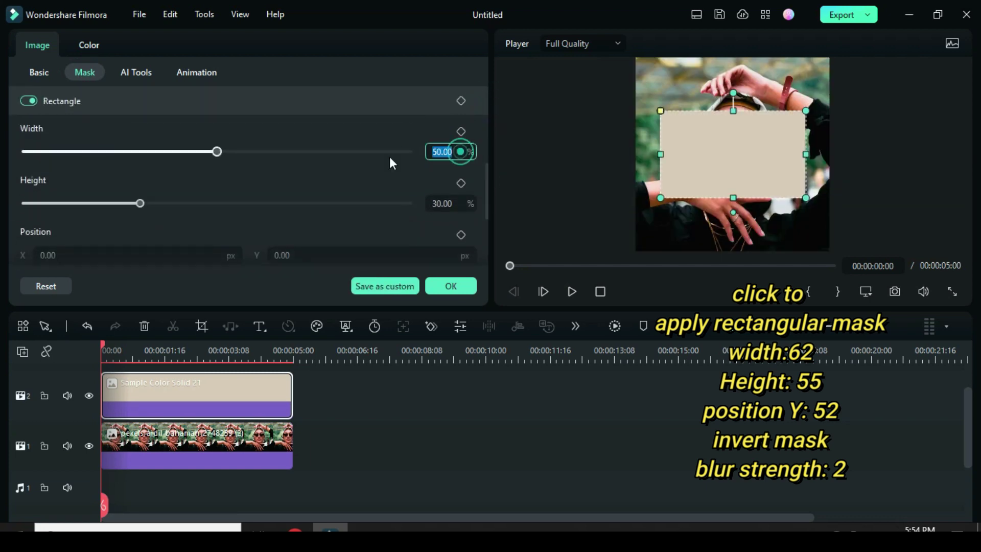
type("6")
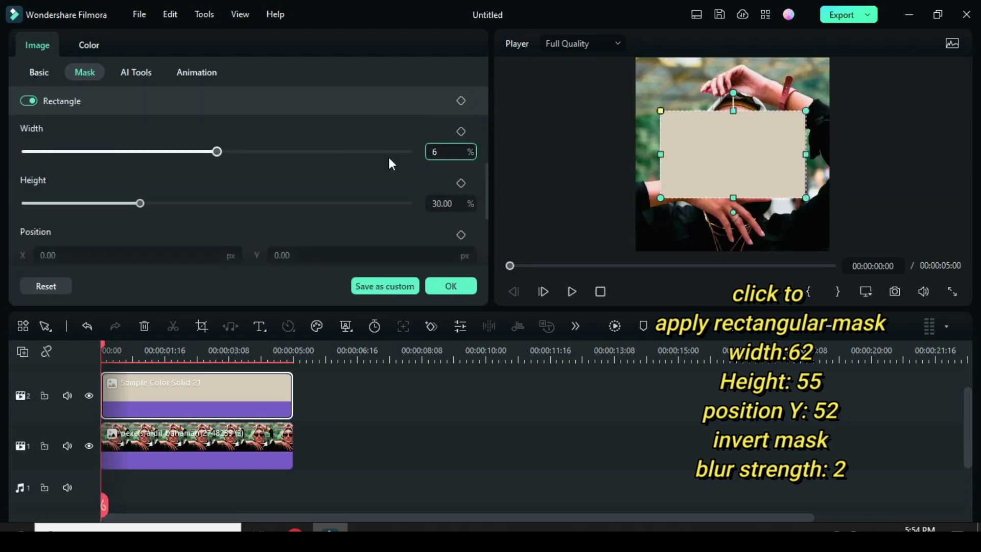
type("2")
left_click(396, 131)
left_click(445, 203)
type("5")
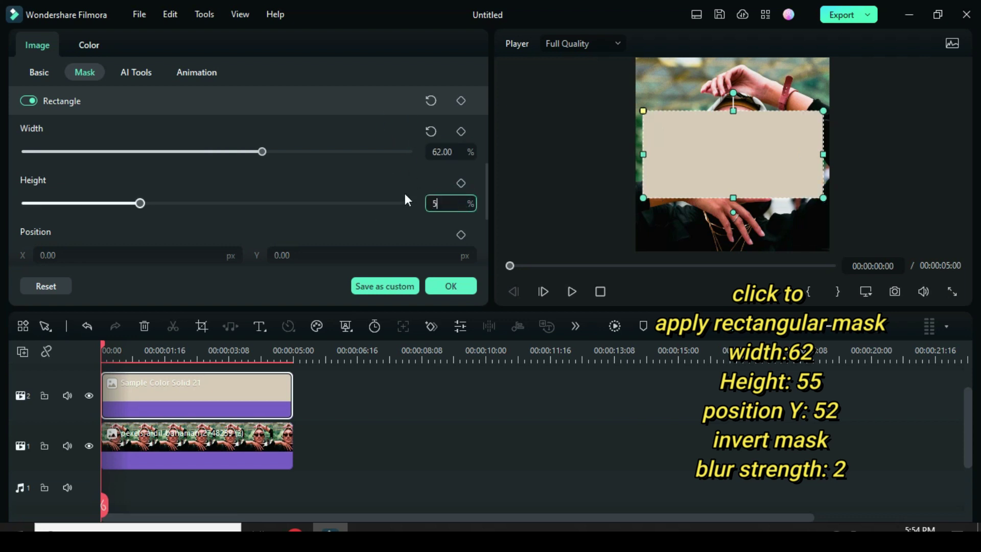
type("5")
left_click(404, 193)
Set the mask's Y position to 52, invert it, set blur 2, and apply
scroll(485, 188, "down", 1)
left_click(294, 219)
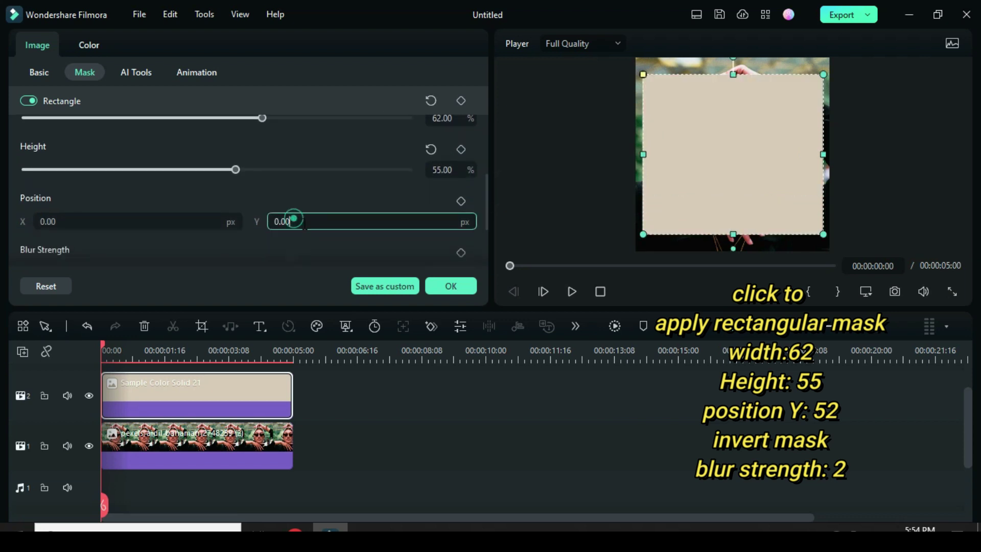
type("52")
left_click(308, 193)
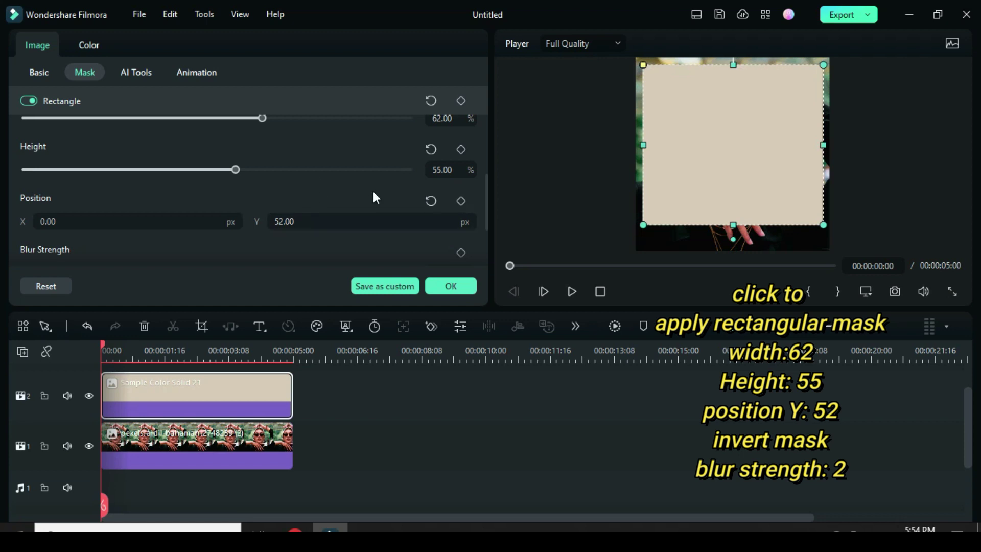
scroll(485, 197, "down", 2)
left_click(468, 245)
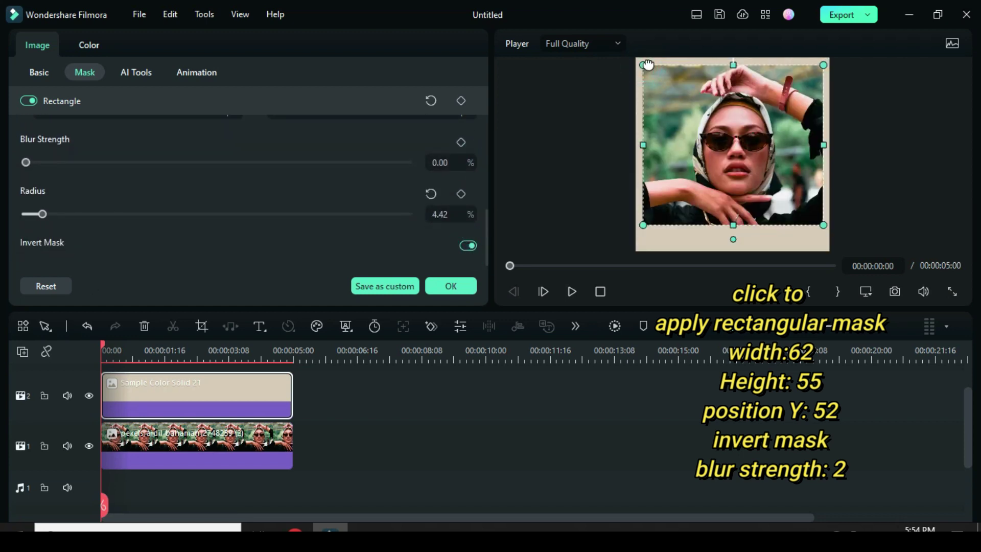
scroll(488, 221, "up", 1)
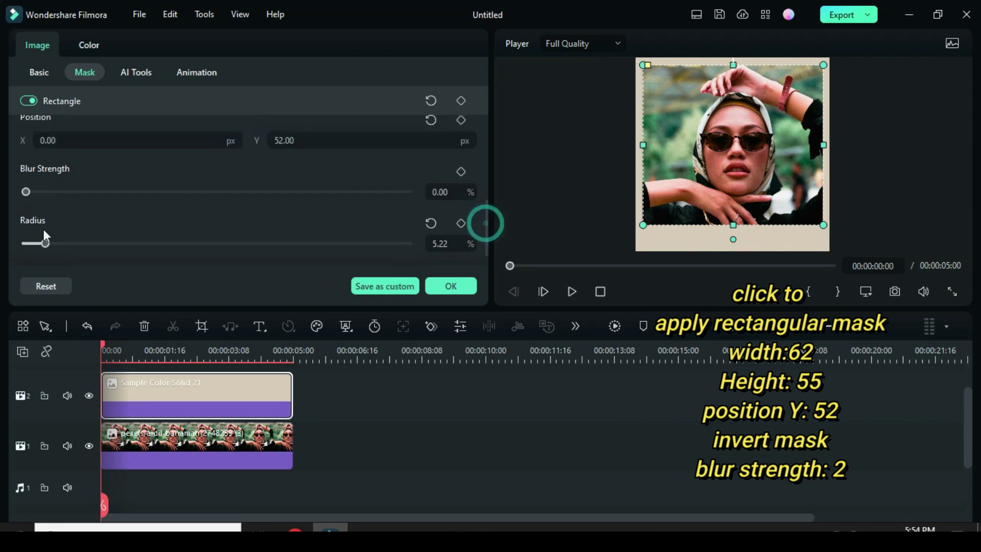
type("2")
left_click(381, 177)
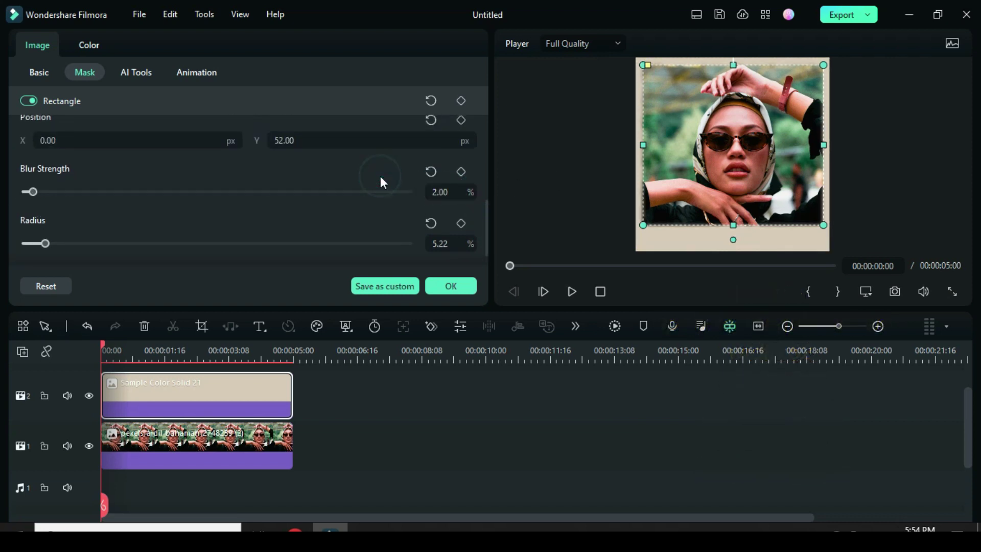
left_click(106, 345)
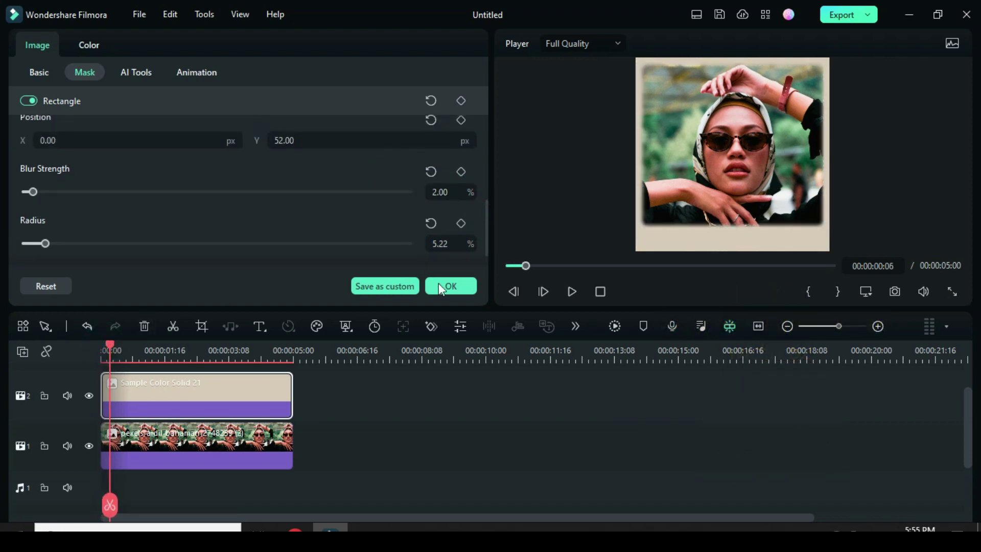
left_click(437, 286)
left_click(46, 51)
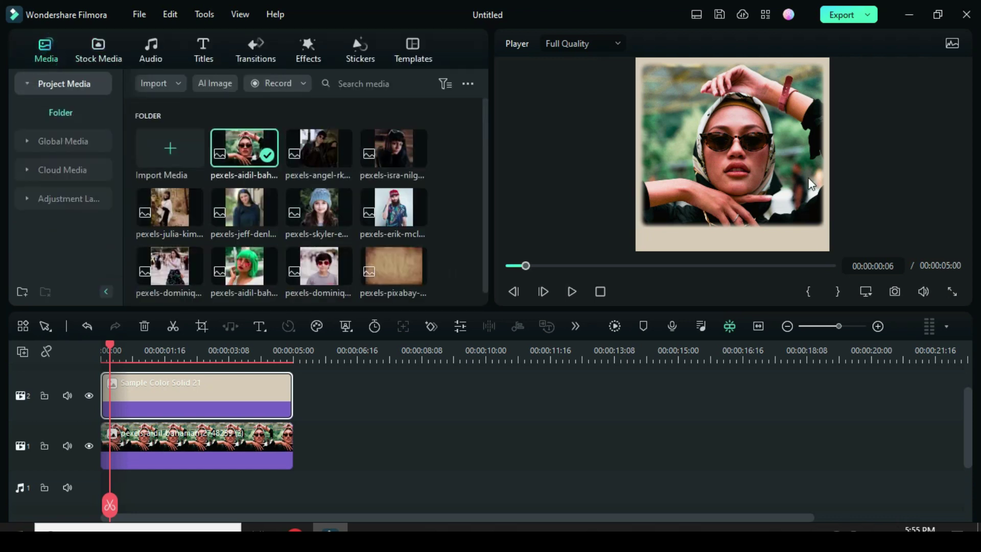
Snapshot the first five beige-framed portraits, replacing the photo under the frame each time
left_click(895, 292)
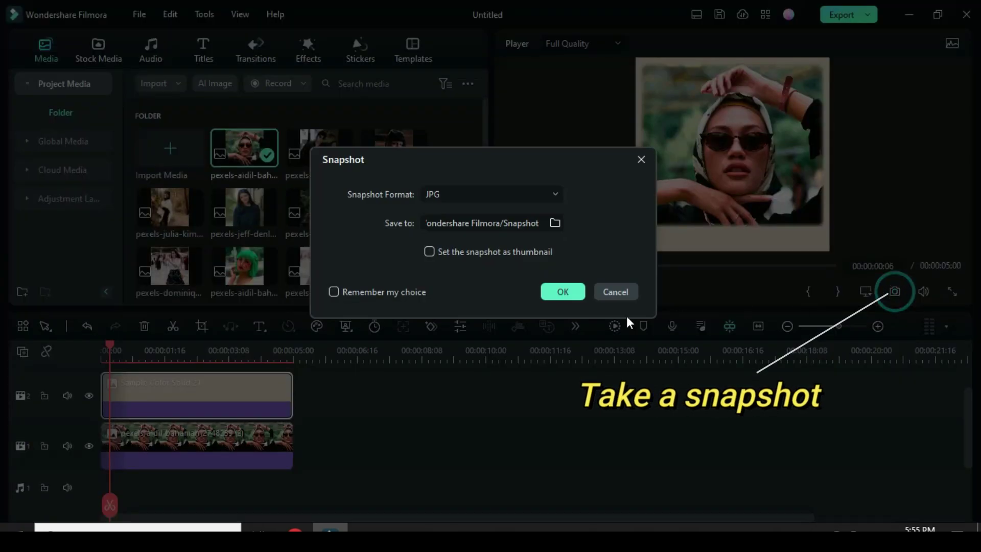
left_click(560, 291)
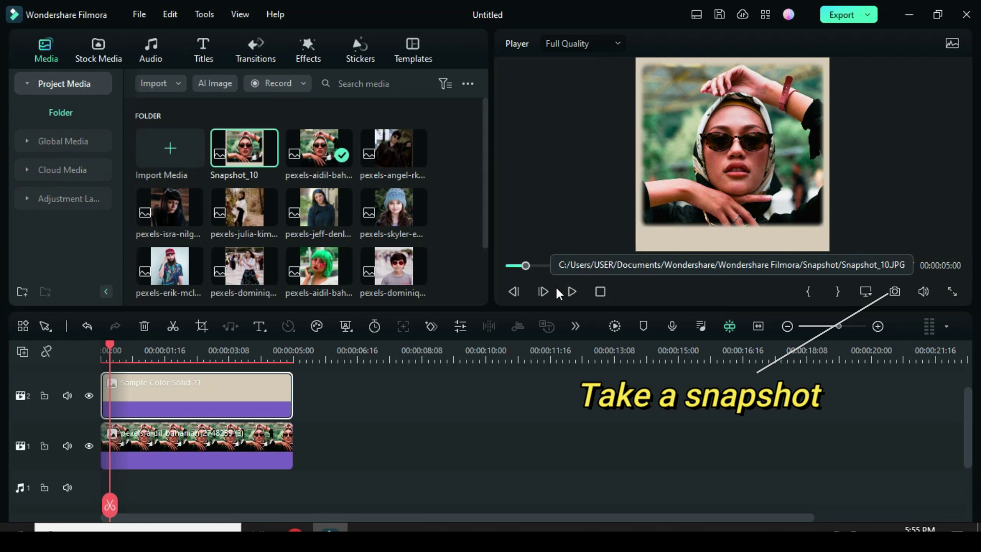
left_click(105, 351)
left_click(153, 440)
left_click(144, 327)
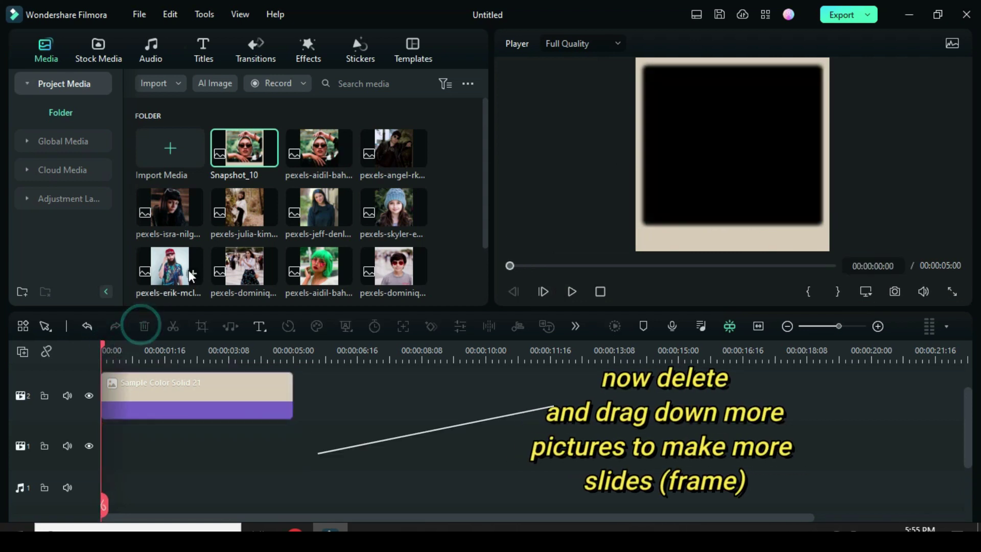
left_click_drag(393, 148, 142, 452)
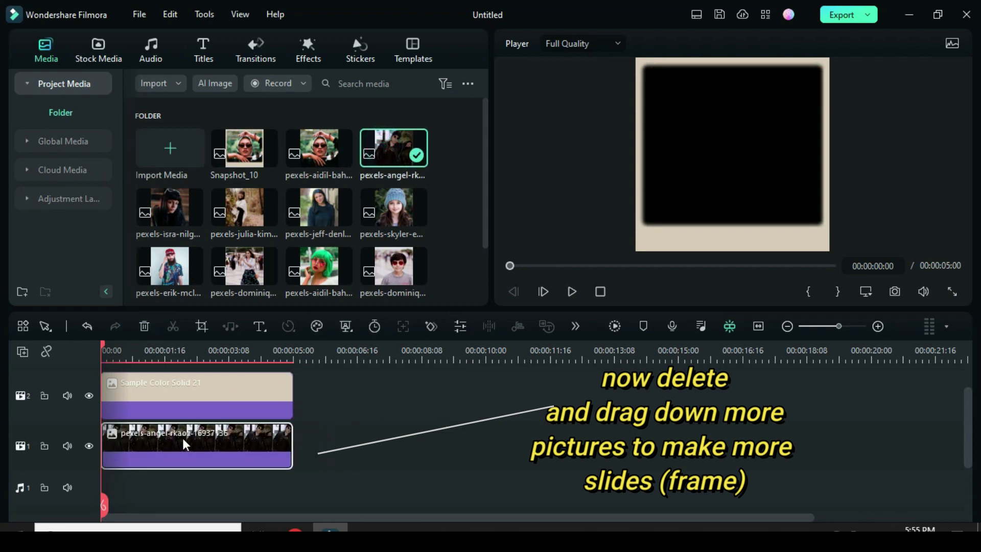
left_click(894, 291)
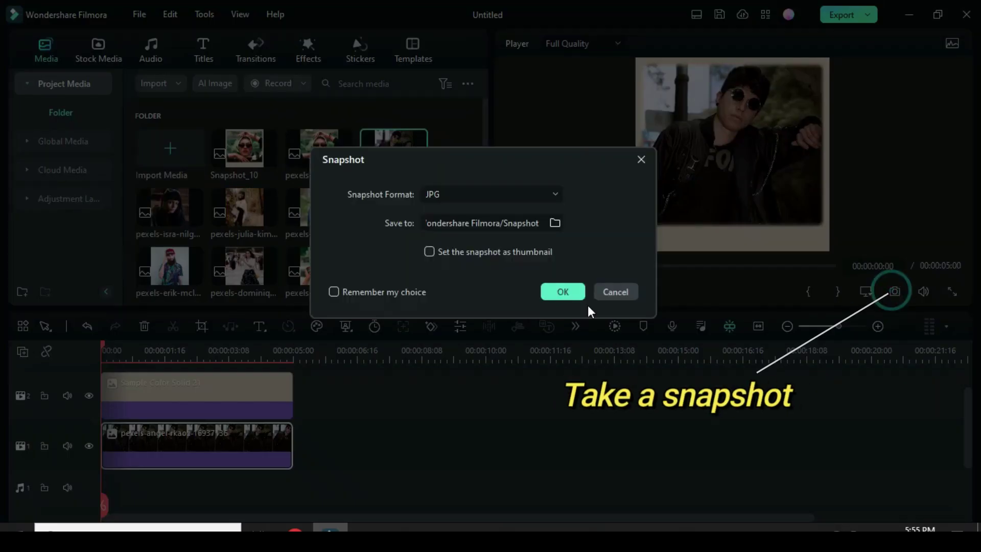
left_click(556, 293)
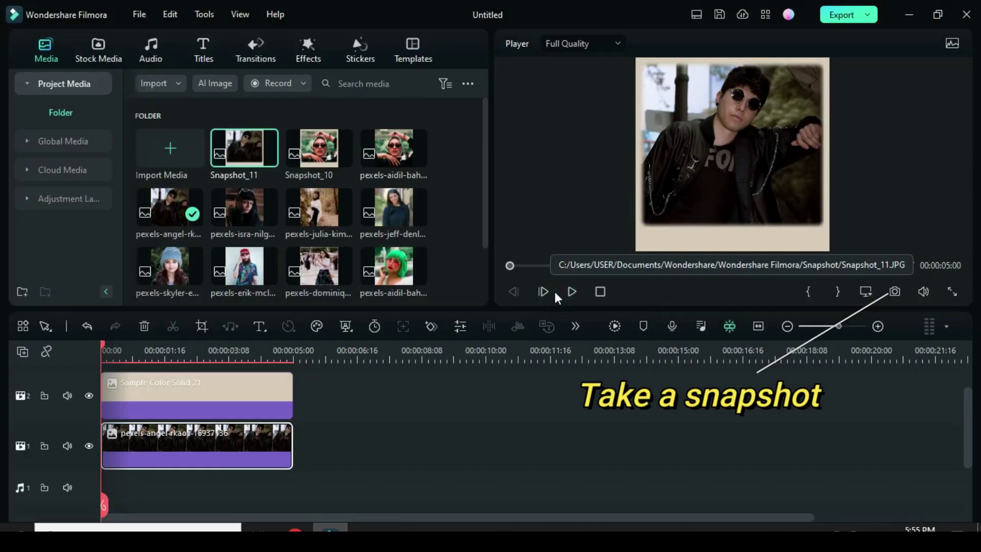
left_click(143, 327)
left_click_drag(243, 210, 166, 448)
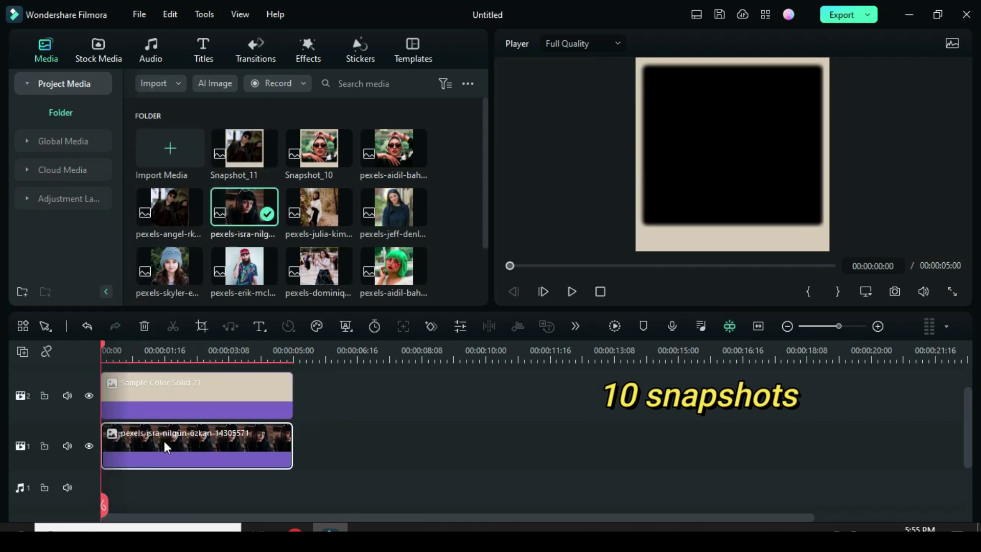
left_click(894, 291)
left_click(559, 294)
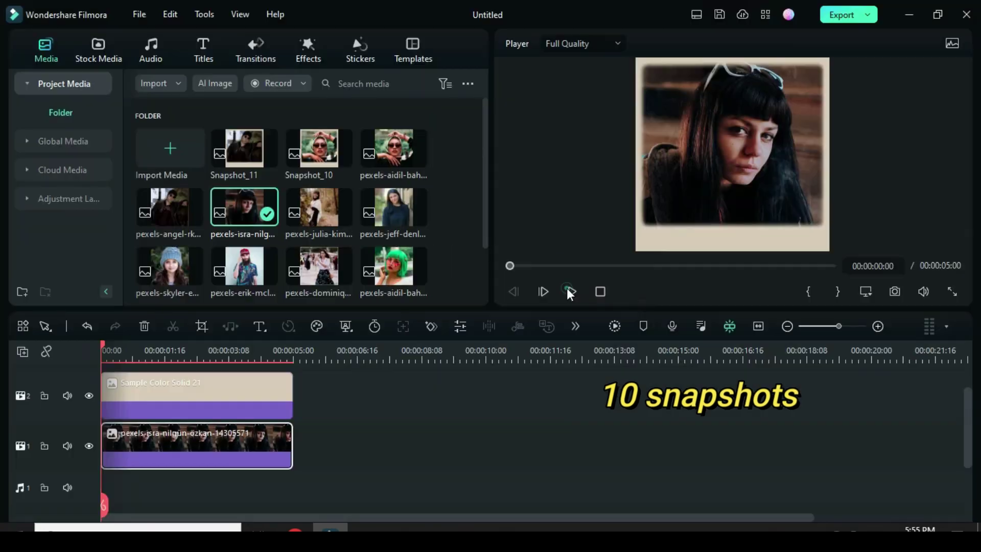
left_click(143, 326)
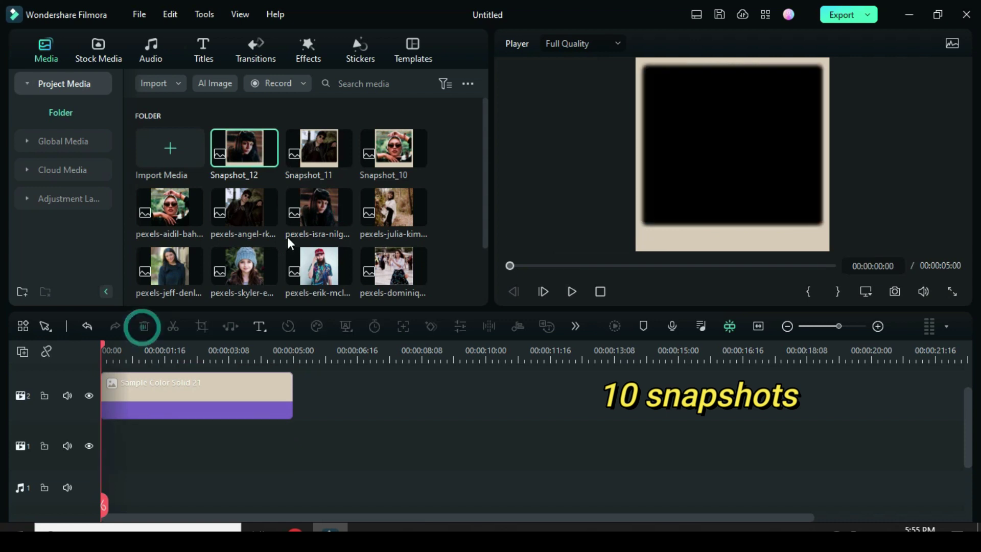
left_click_drag(393, 207, 133, 445)
left_click(895, 292)
left_click(550, 290)
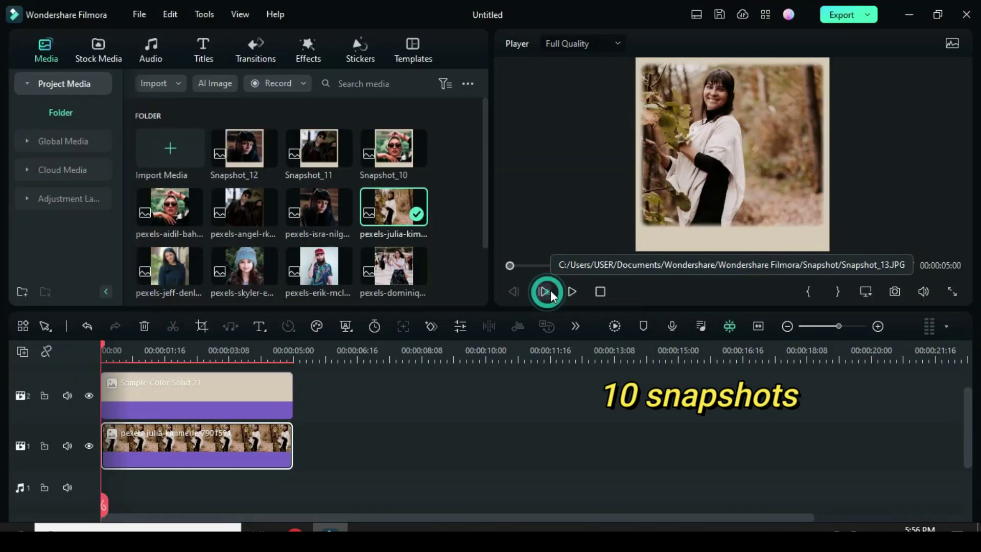
left_click(144, 326)
left_click_drag(244, 265, 96, 428)
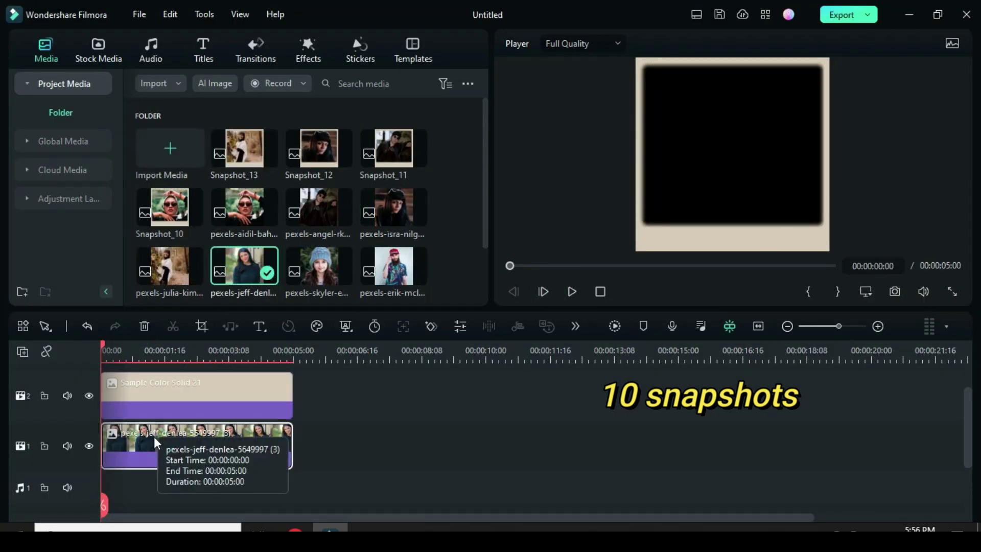
left_click(894, 291)
left_click(561, 291)
Swap in each remaining portrait and snapshot it, finishing with Snapshot_19
scroll(461, 226, "down", 2)
key("Delete")
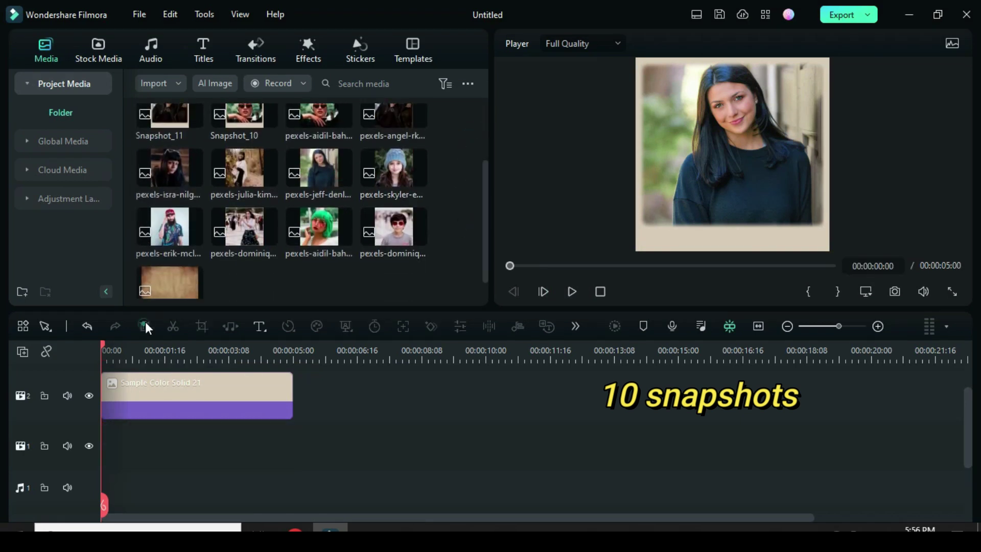
left_click_drag(394, 171, 156, 446)
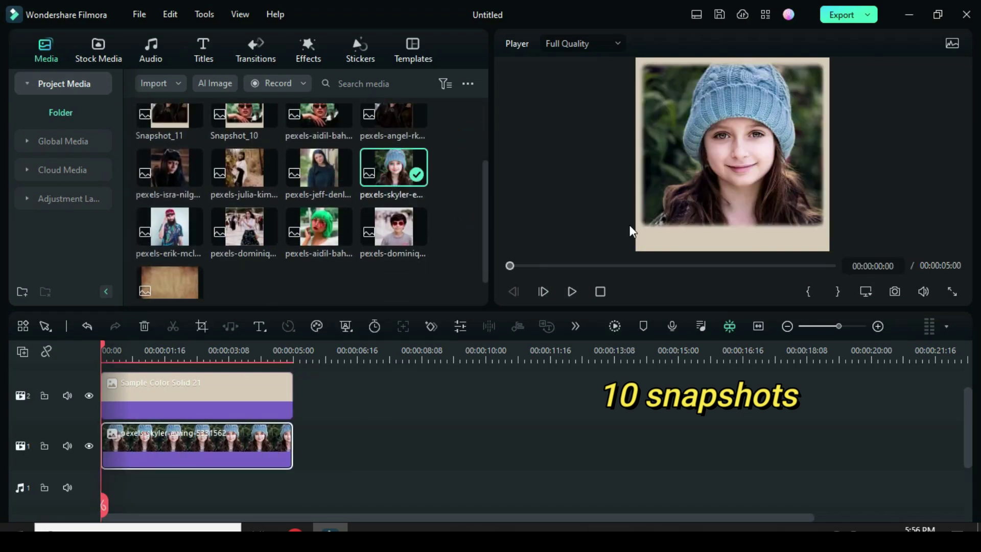
scroll(486, 193, "up", 5)
scroll(484, 149, "down", 5)
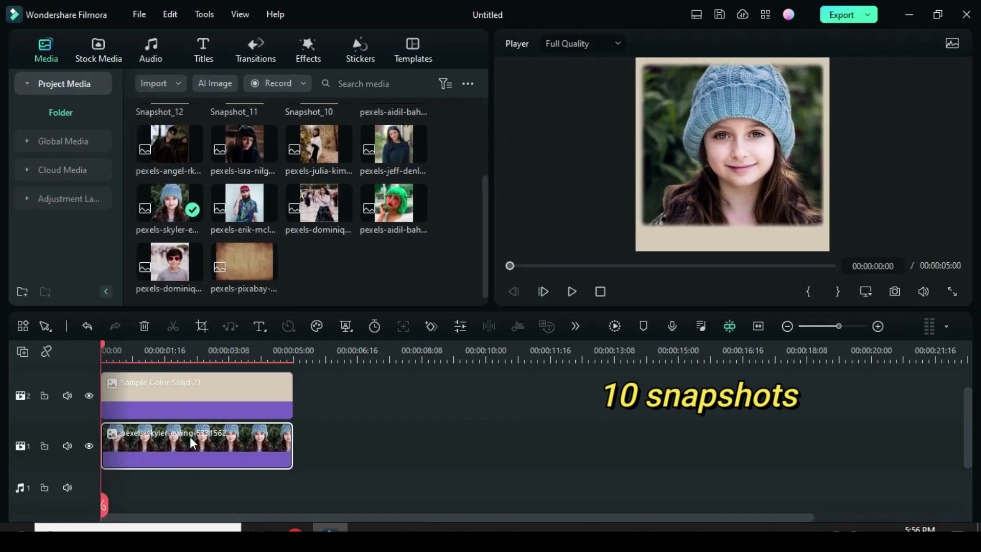
key("Delete")
left_click_drag(244, 204, 157, 445)
left_click(894, 291)
left_click(560, 289)
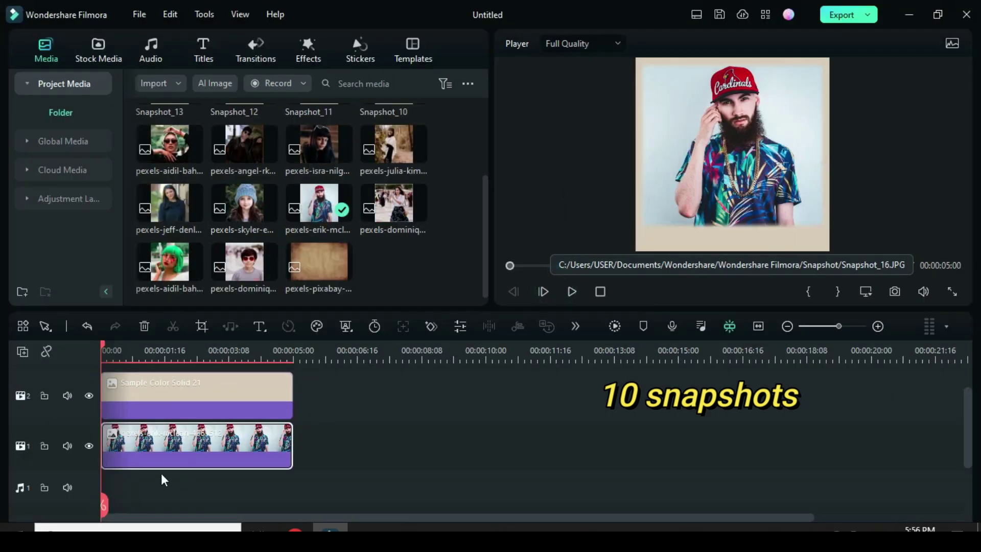
left_click(144, 326)
left_click_drag(393, 204, 197, 446)
left_click(894, 292)
left_click(561, 290)
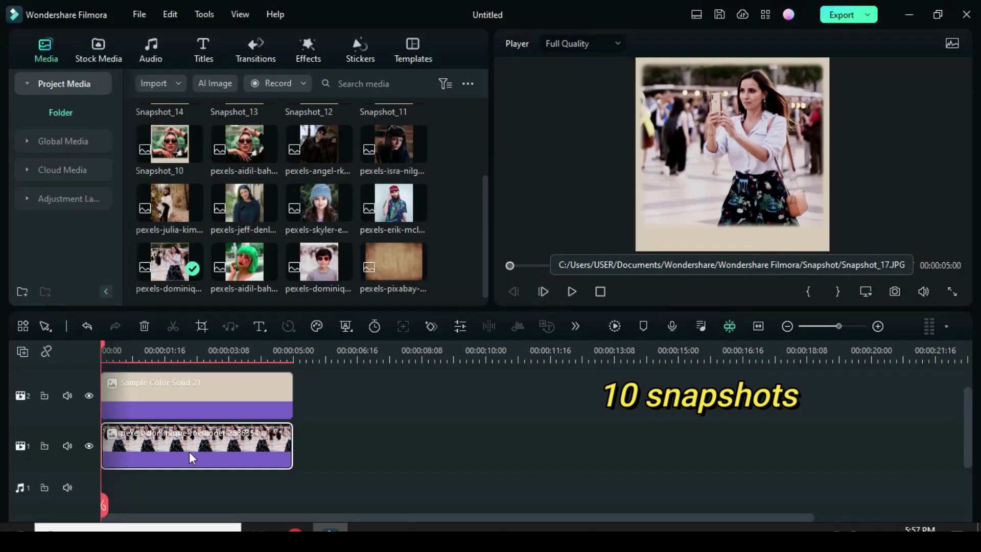
left_click(144, 325)
left_click_drag(240, 262, 196, 446)
left_click(894, 291)
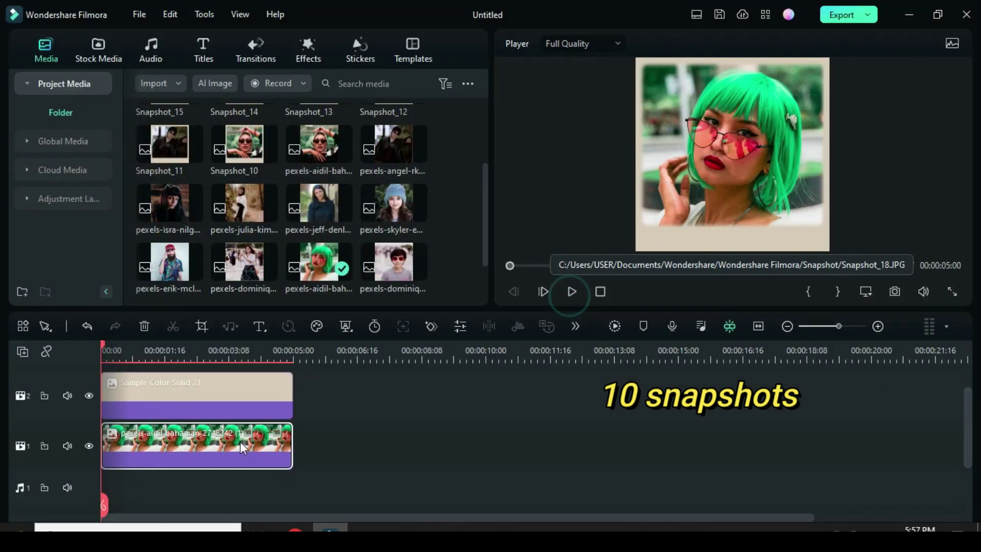
left_click(561, 289)
left_click(146, 326)
scroll(306, 215, "down", 2)
left_click_drag(394, 205, 197, 445)
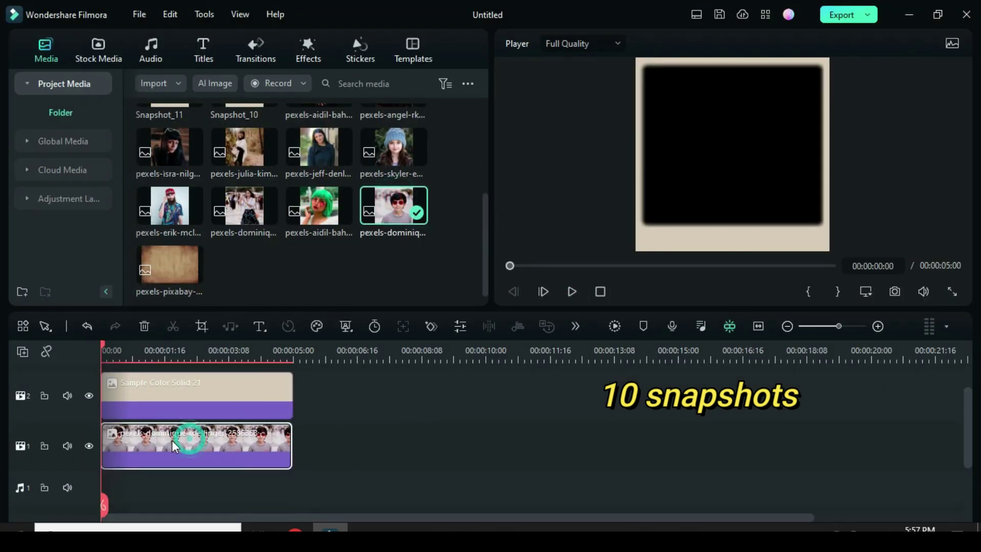
left_click(894, 292)
left_click(561, 290)
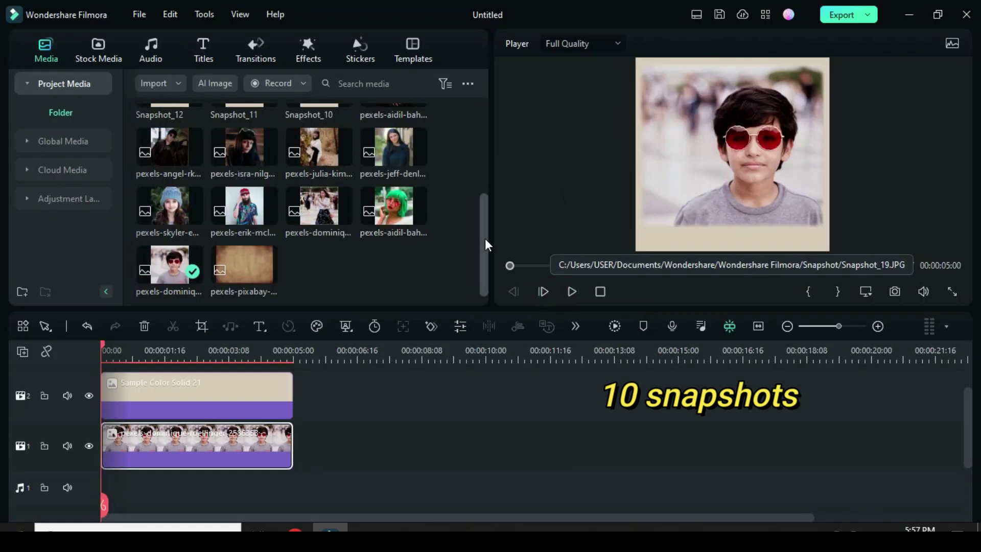
left_click_drag(485, 238, 491, 143)
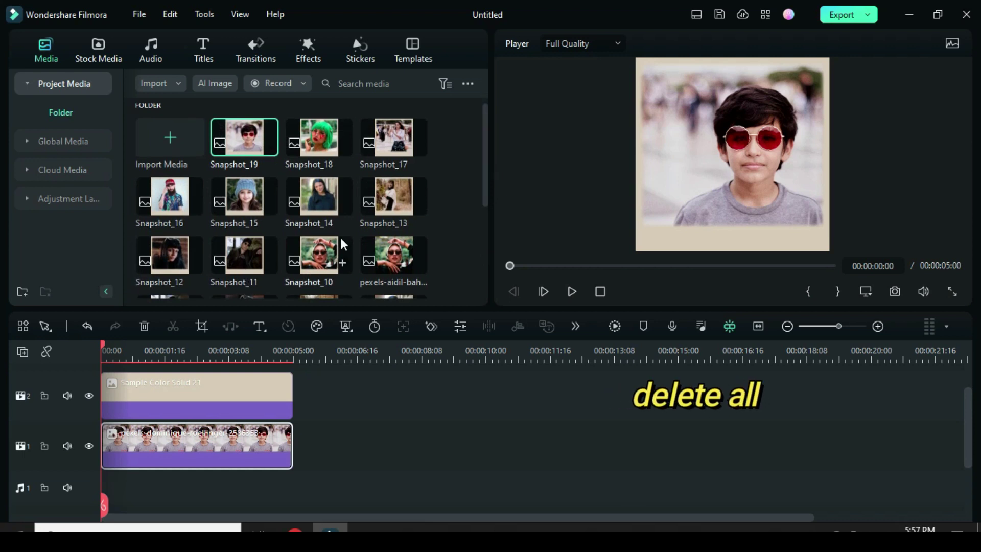
Delete both timeline clips and remove the empty video track
left_click_drag(340, 458, 230, 384)
left_click(144, 326)
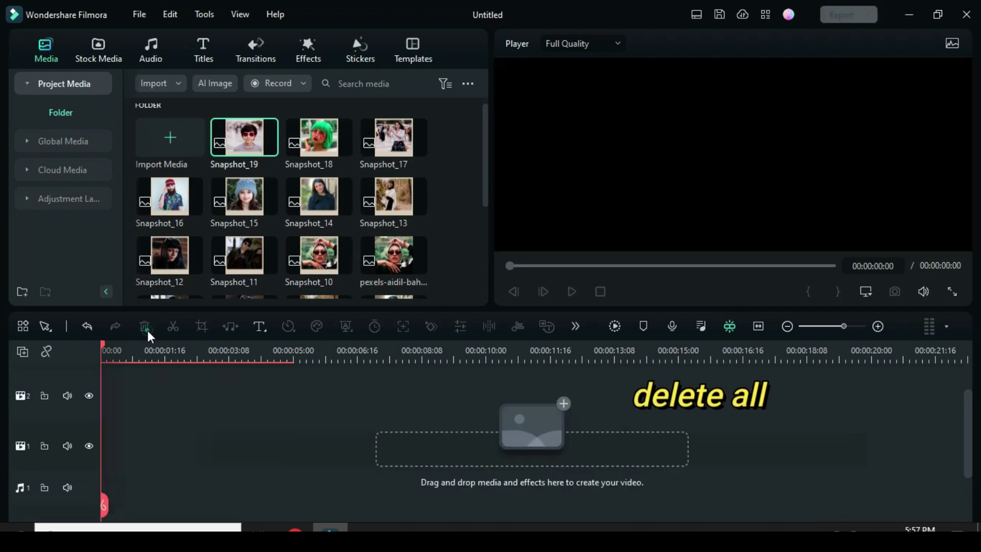
left_click(25, 355)
left_click(72, 438)
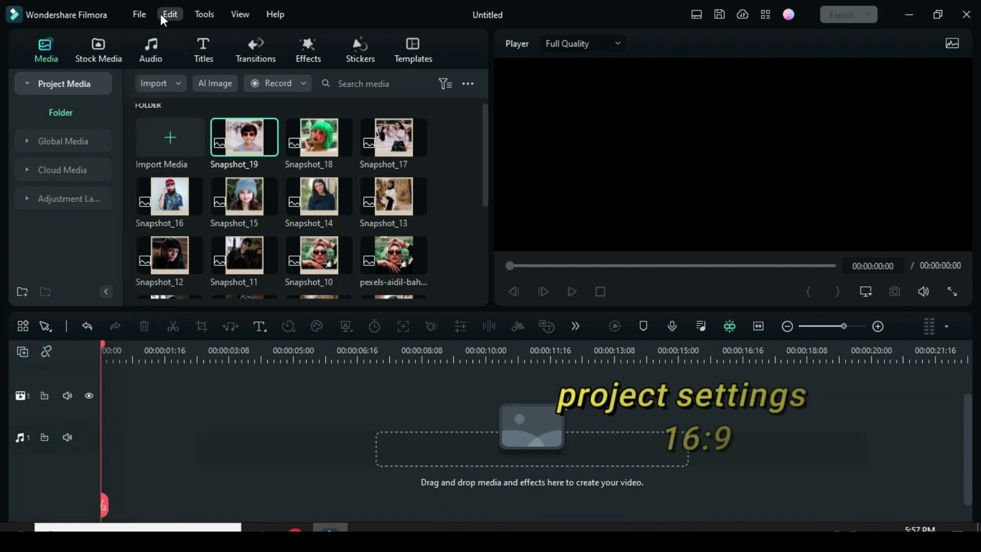
Change the project aspect ratio to 16:9 widescreen at 1920x1080
left_click(140, 15)
left_click(163, 274)
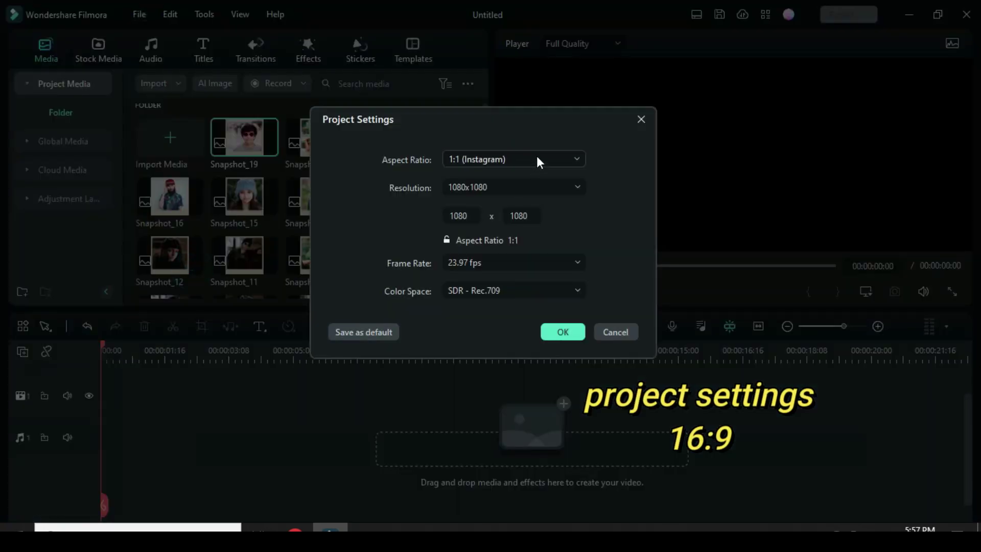
left_click(536, 160)
left_click(489, 190)
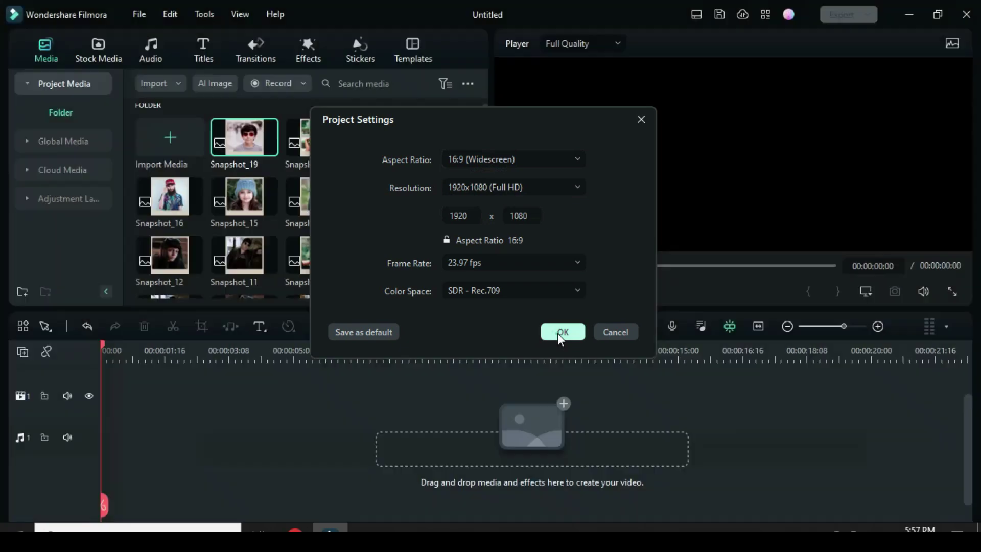
left_click(561, 332)
Place the pexels-pixabay parchment image on the timeline and stretch it to about 30 seconds
left_click_drag(484, 174, 442, 269)
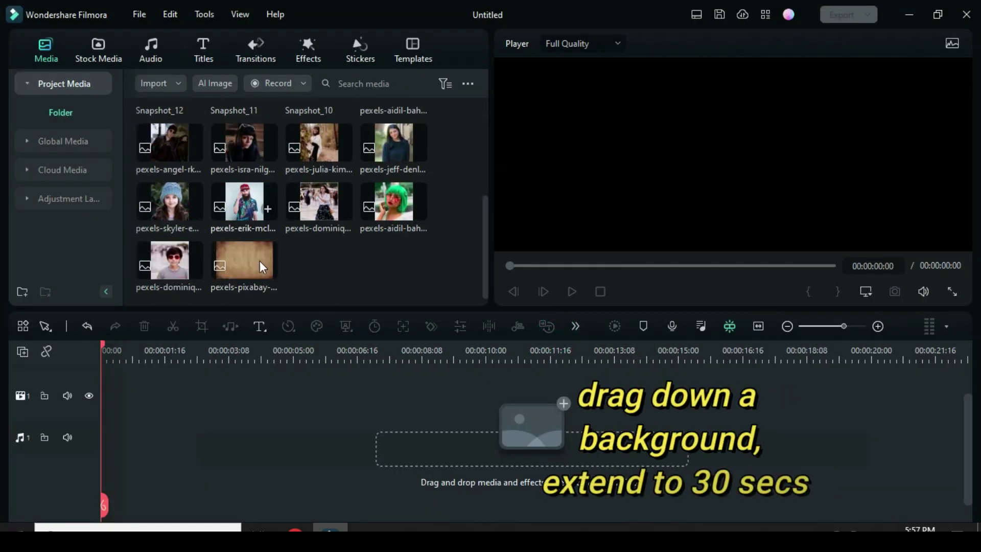
left_click_drag(259, 260, 200, 401)
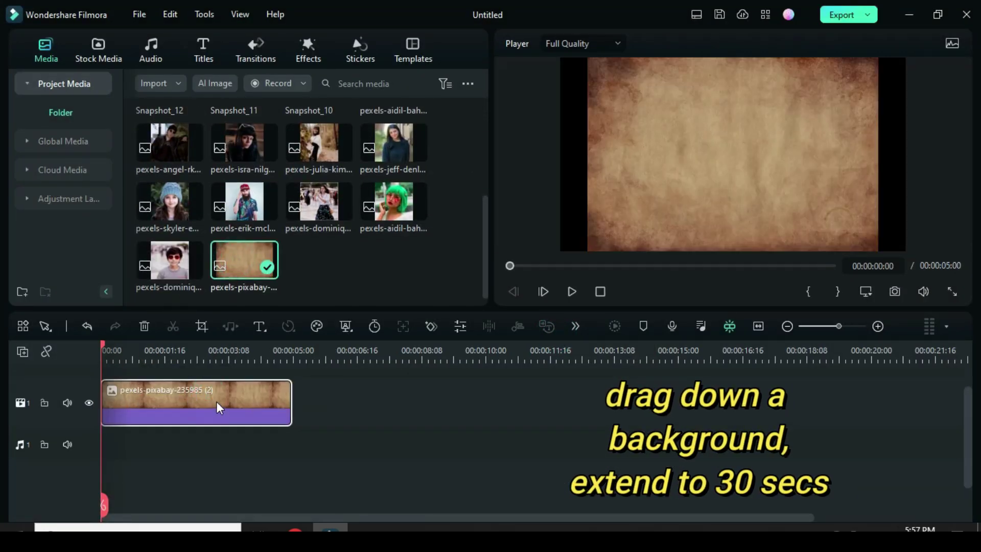
right_click(216, 406)
key("Escape")
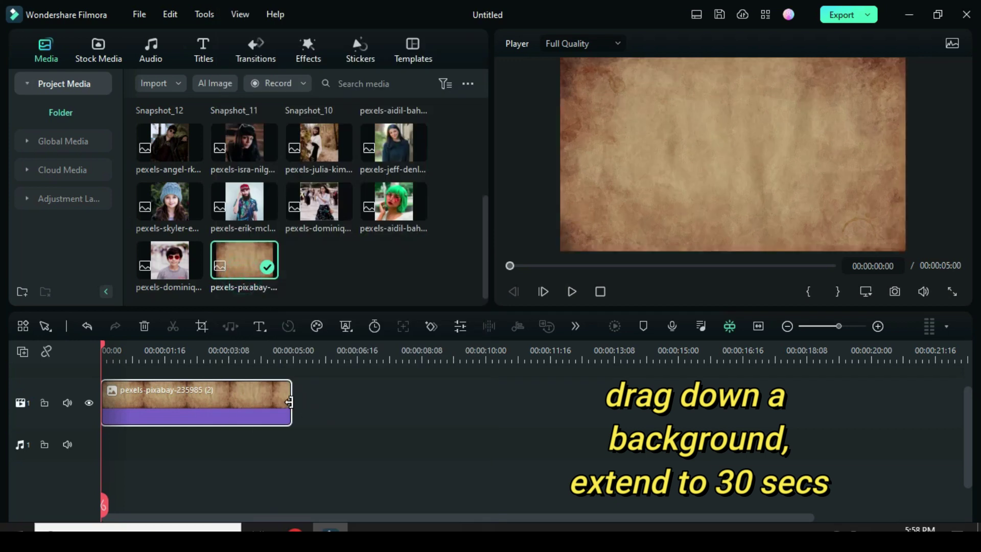
left_click_drag(289, 402, 879, 409)
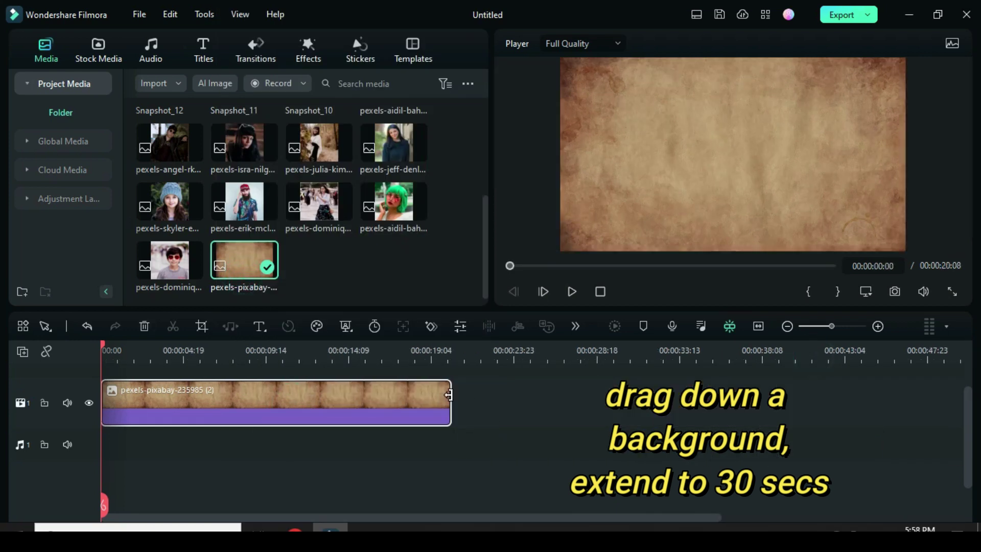
left_click_drag(448, 395, 618, 412)
left_click(758, 329)
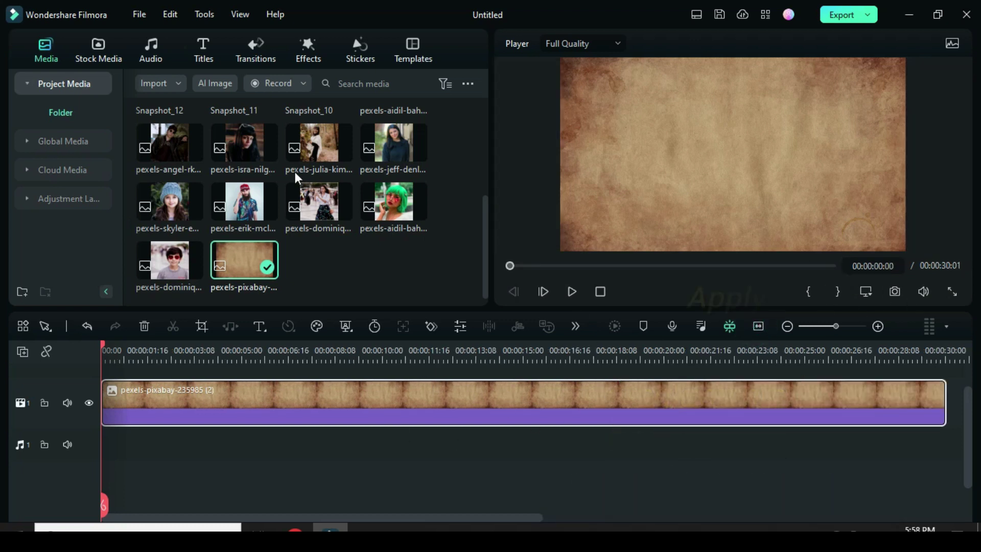
Apply the Water effect from Favorites to the parchment clip with Emboss at 0.25
left_click(306, 55)
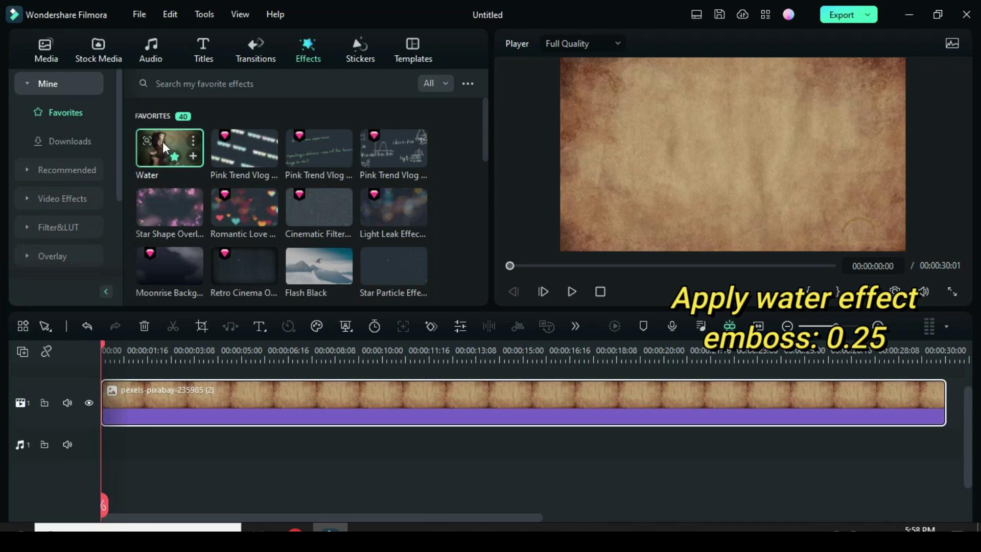
left_click_drag(165, 148, 270, 400)
double_click(334, 410)
left_click(140, 45)
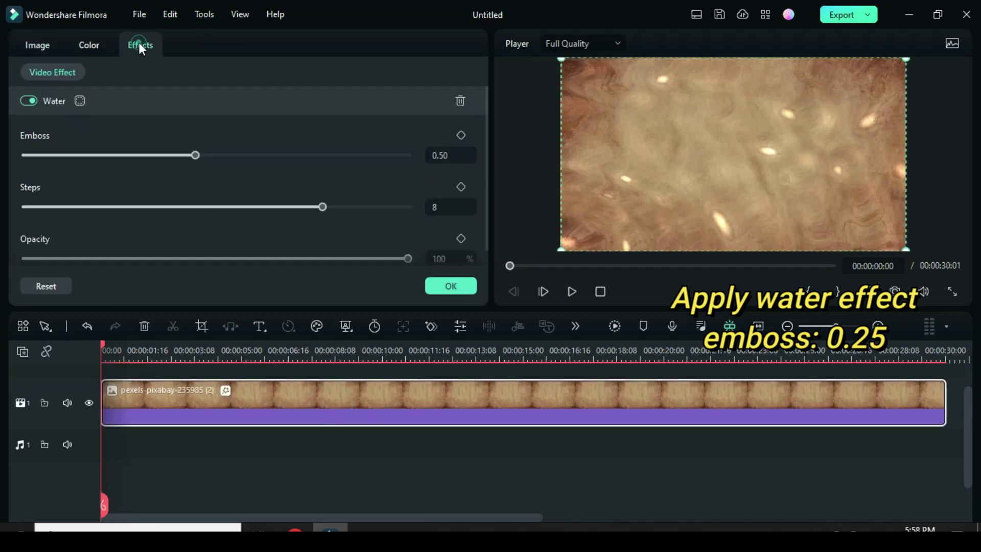
left_click(443, 155)
type("25")
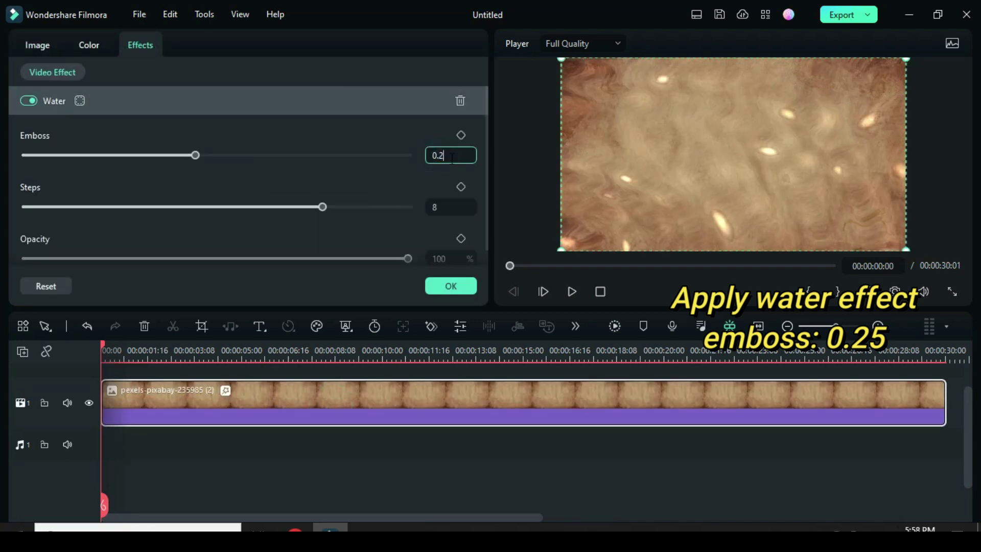
left_click(394, 139)
left_click(438, 290)
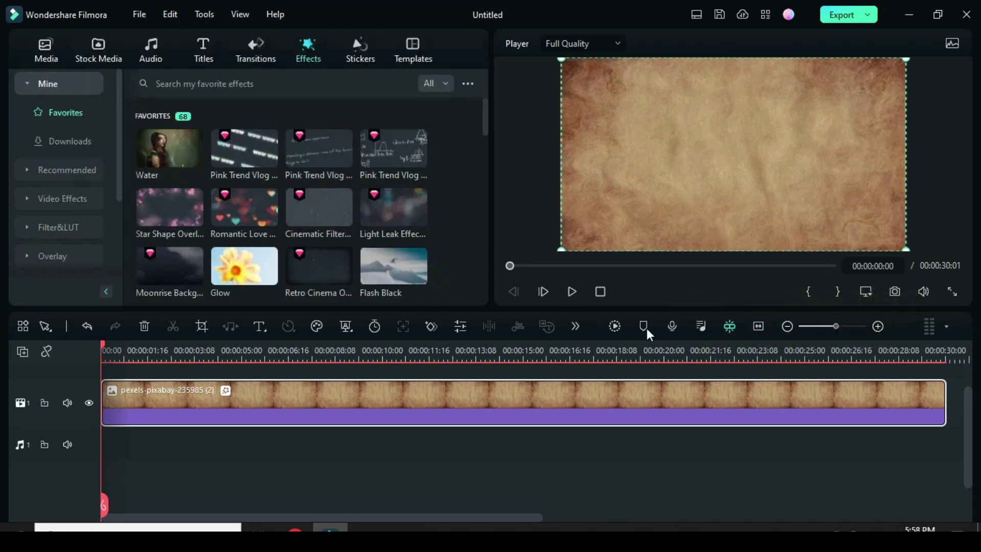
Render a timeline preview and play it back
left_click(614, 326)
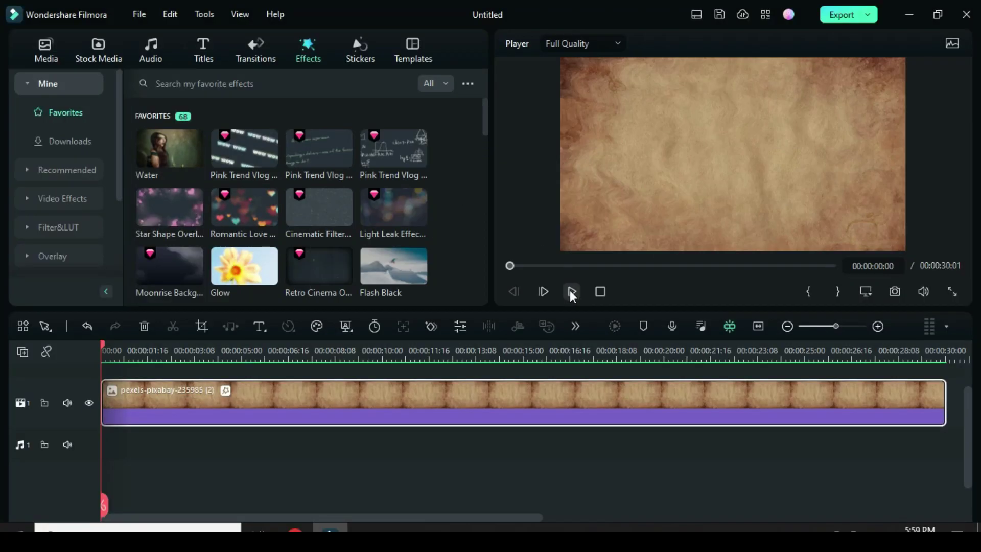
left_click(572, 292)
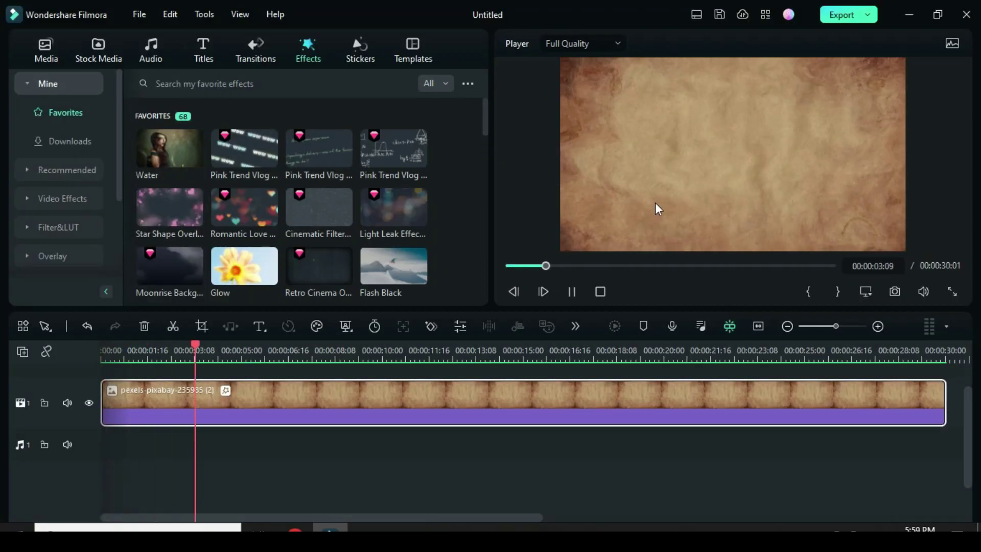
left_click(568, 290)
Add extra empty video tracks to the timeline
left_click_drag(556, 266, 509, 266)
scroll(154, 409, "up", 3)
left_click(23, 351)
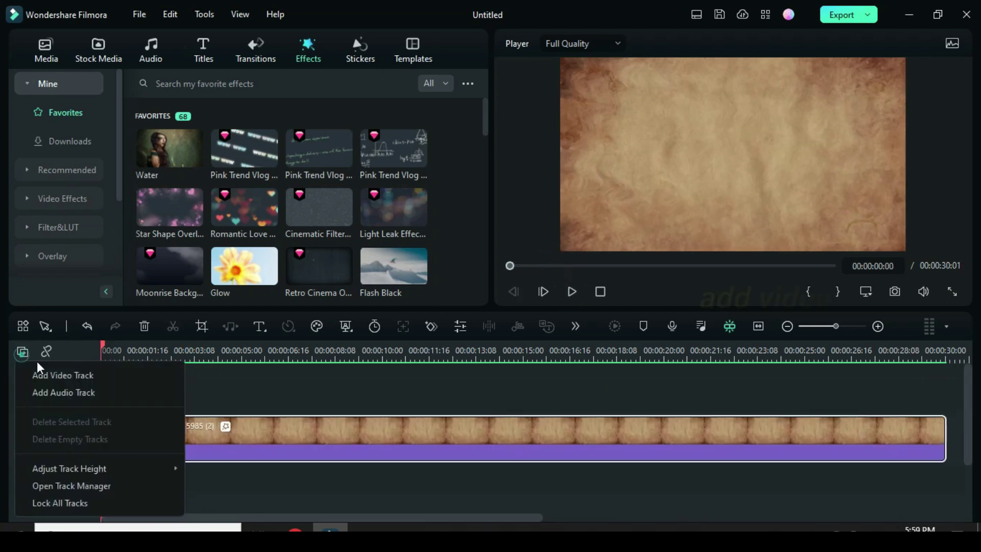
left_click(42, 376)
left_click(22, 350)
left_click(46, 373)
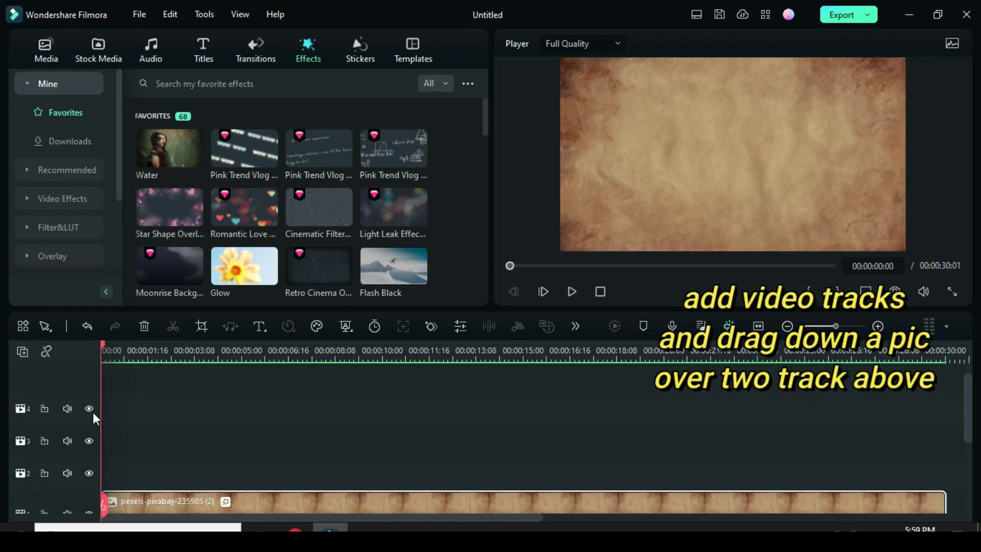
left_click(69, 397)
Place Snapshot_10 on track 4, extend it to 30 seconds, and fit the player zoom
left_click(45, 49)
scroll(470, 214, "up", 5)
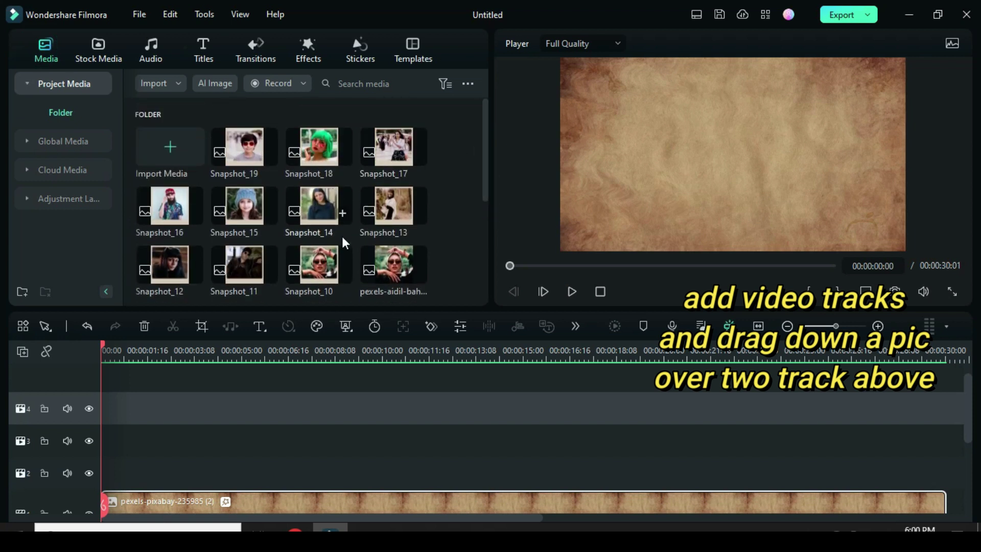
left_click_drag(313, 265, 110, 418)
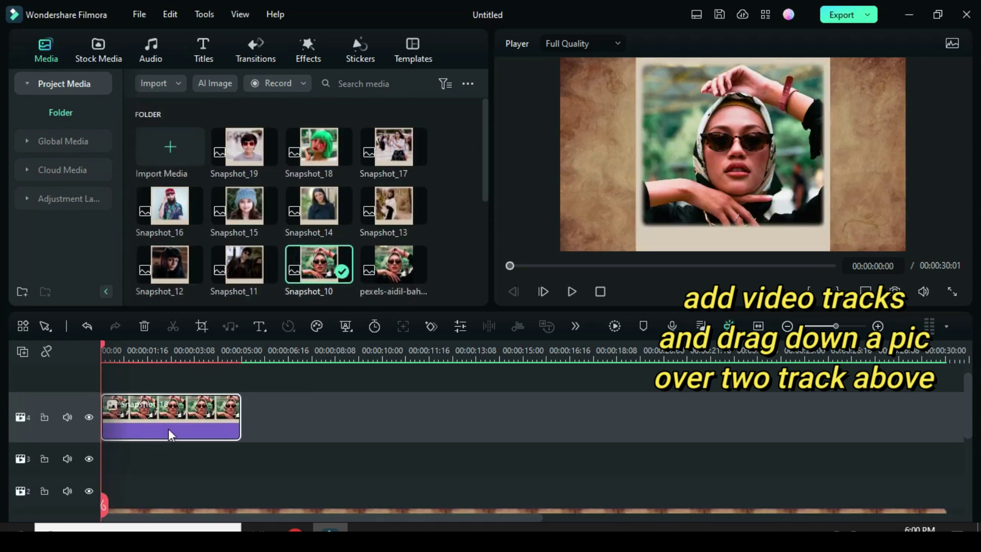
left_click_drag(241, 418, 946, 418)
right_click(643, 295)
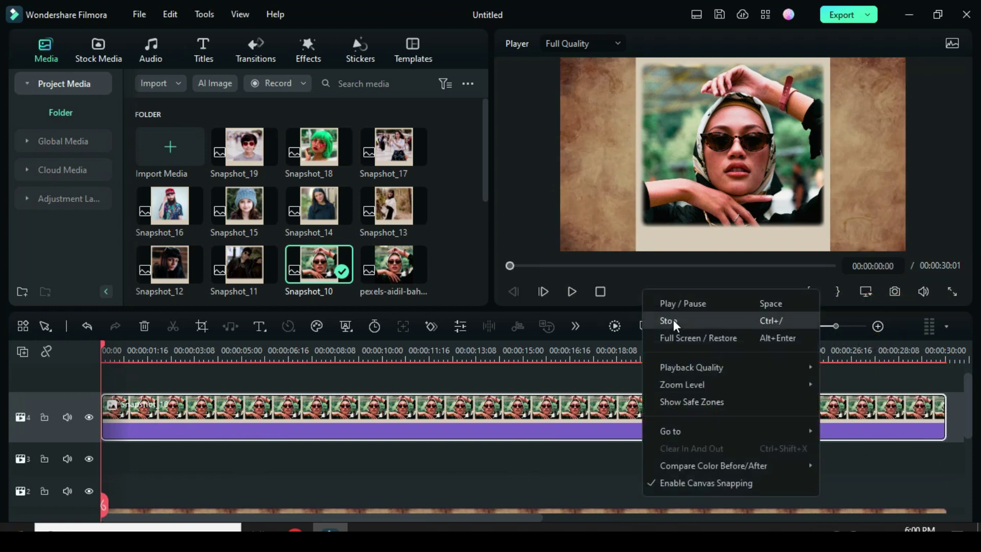
left_click(506, 388)
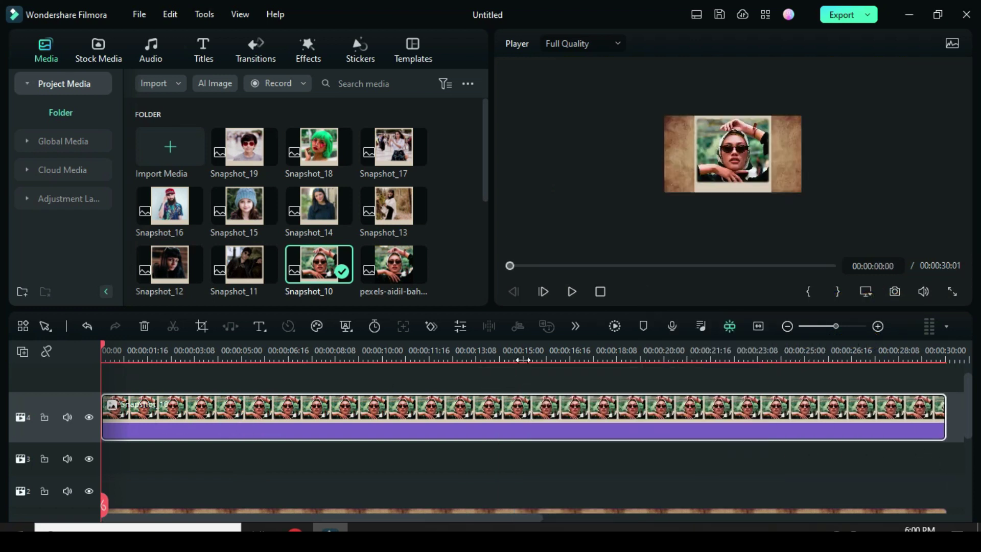
Open Snapshot_10's properties, enable drop shadow, and set starting keyframes for scale, rotation and shadow
double_click(170, 414)
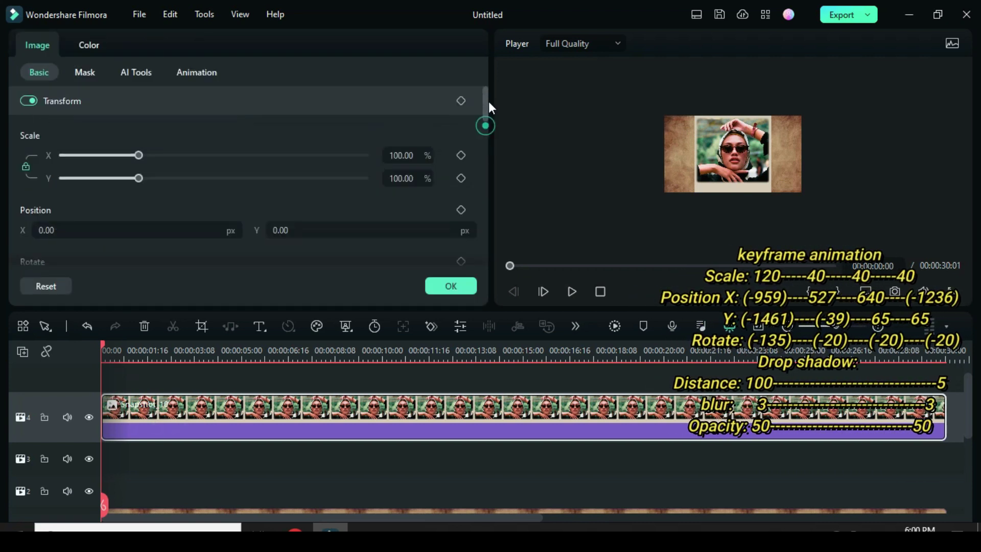
left_click(460, 155)
scroll(482, 122, "down", 2)
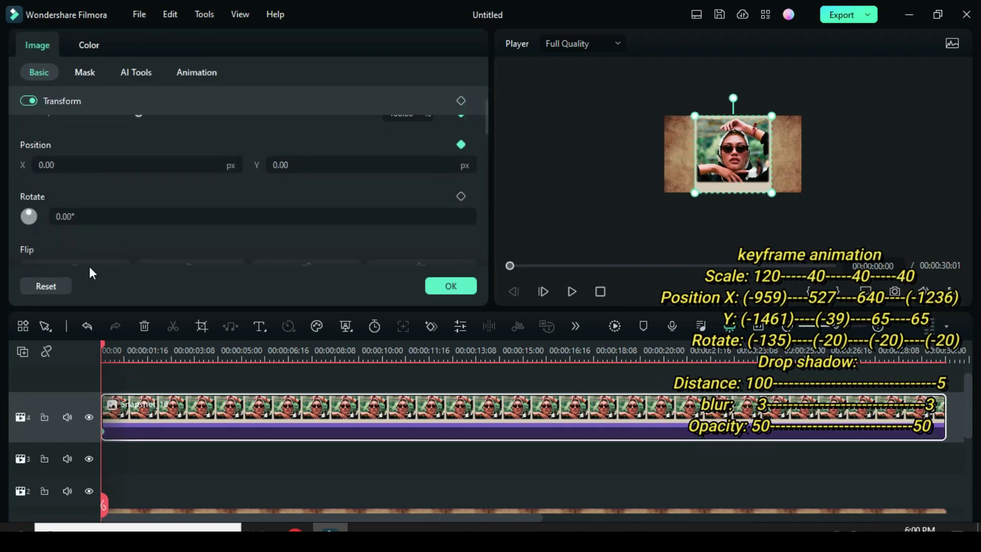
left_click(461, 195)
left_click_drag(485, 126, 486, 103)
left_click(29, 131)
left_click(461, 131)
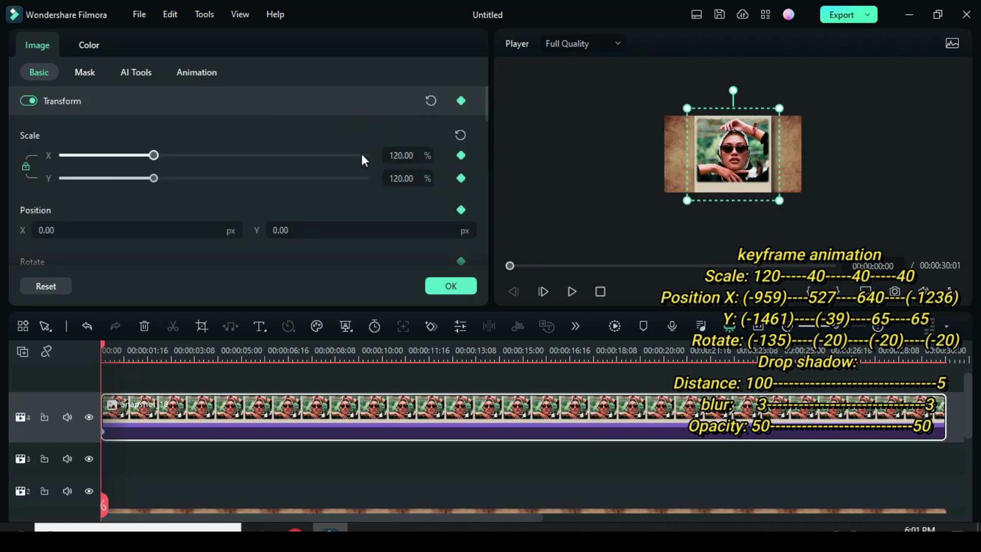
Place the first keyframe at position X -959, Y -1461 with -135° rotation
left_click(44, 230)
double_click(47, 230)
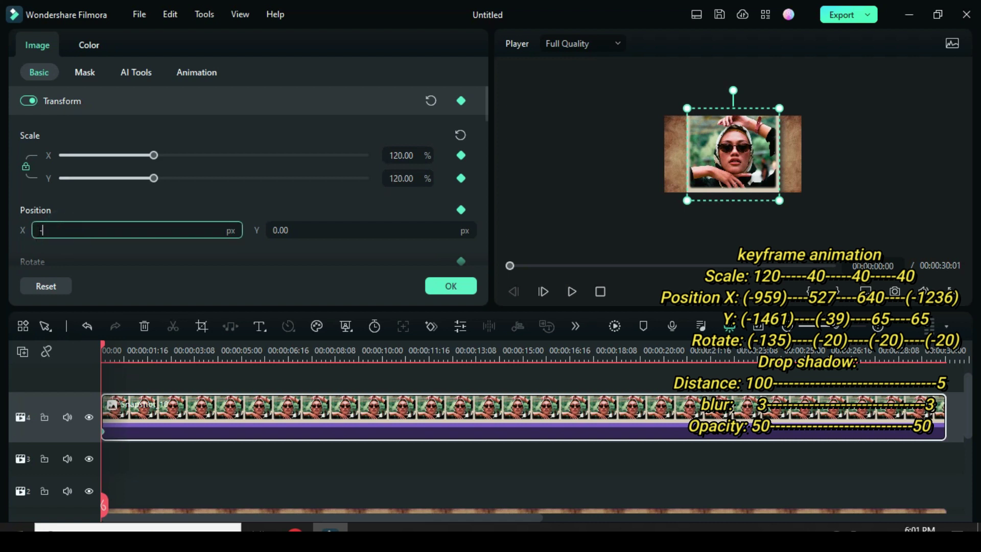
key("Return")
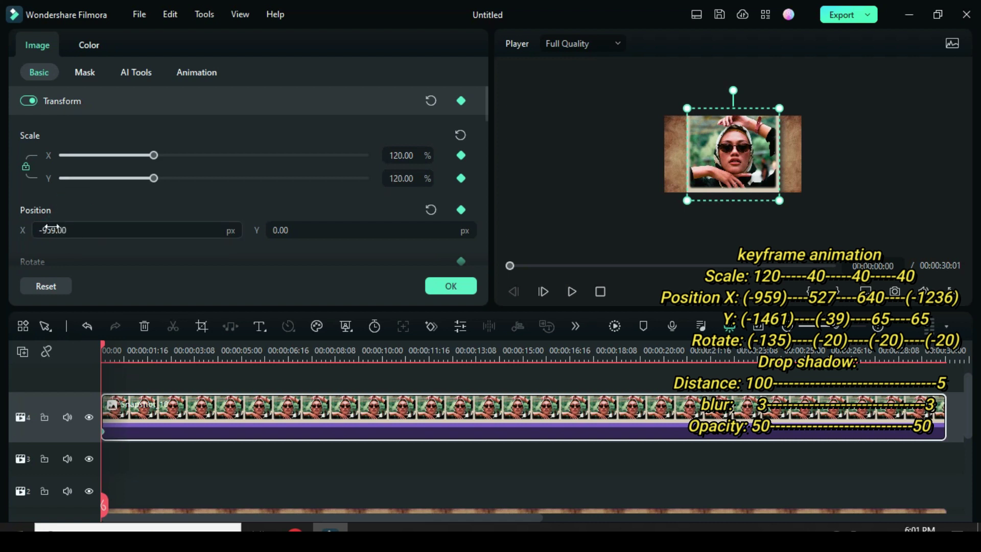
double_click(299, 229)
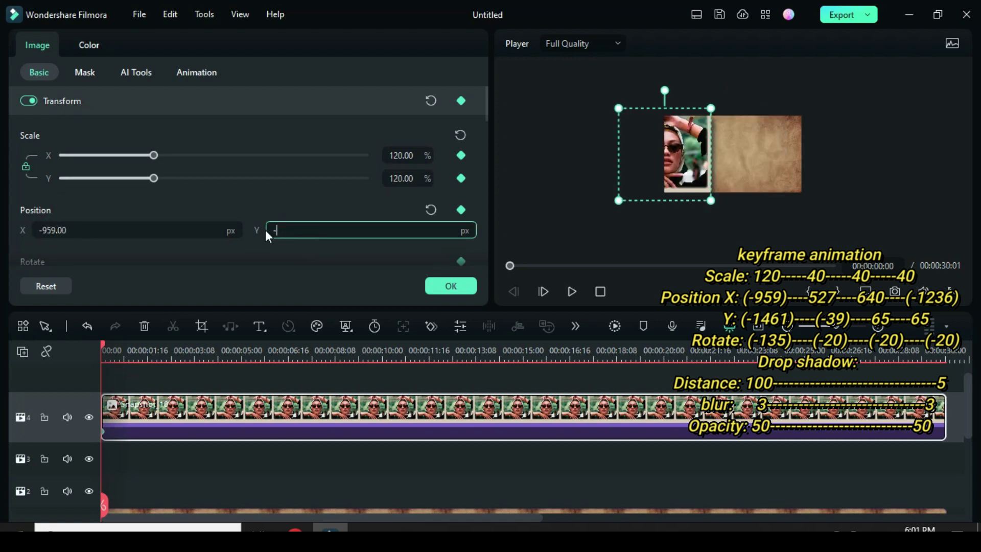
type("-1461")
key("Return")
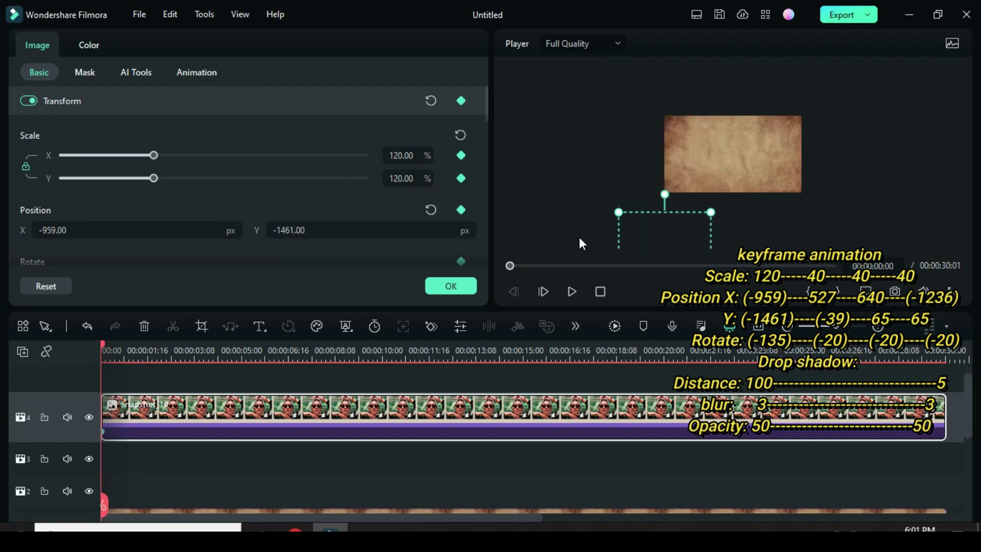
scroll(485, 110, "down", 3)
double_click(113, 182)
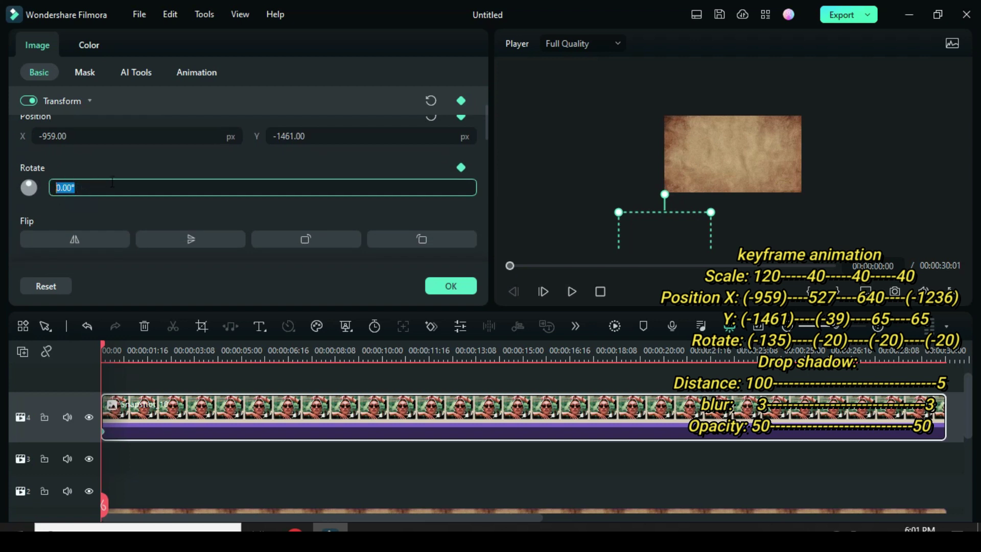
type("-135")
left_click(104, 166)
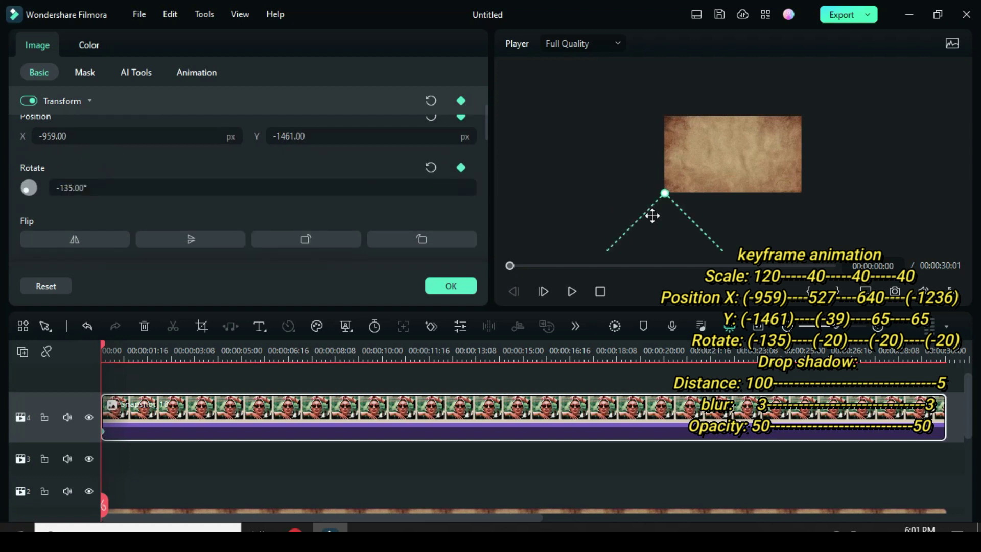
Give the drop shadow a near-black colour, distance 100, blur 3 and opacity 50
left_click_drag(486, 127, 486, 219)
left_click(62, 179)
left_click(46, 259)
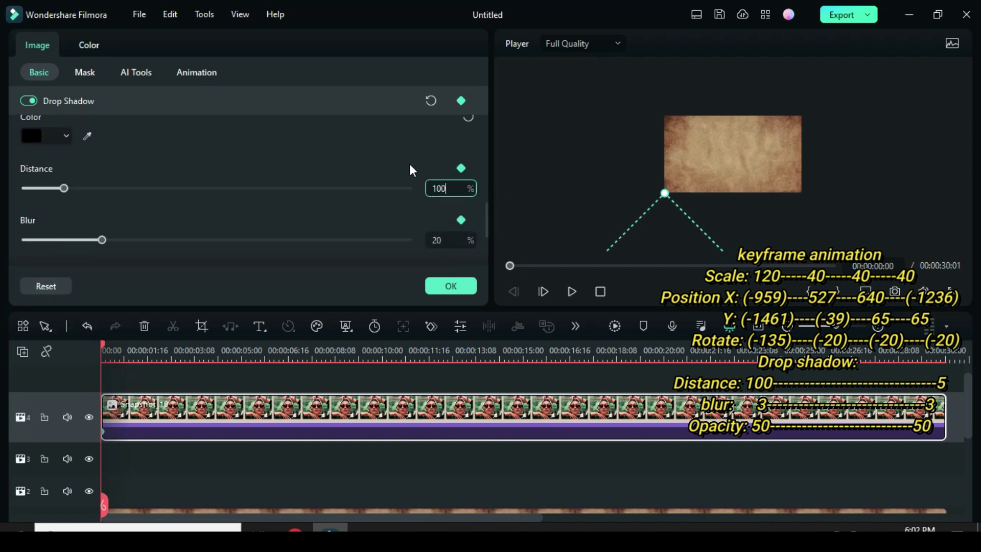
key("Return")
left_click_drag(484, 205, 486, 211)
left_click(439, 203)
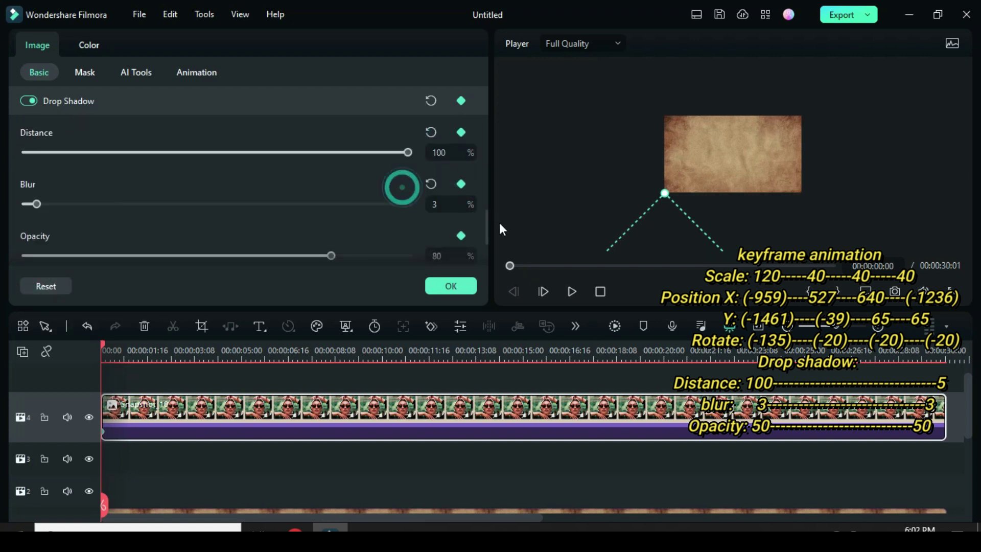
scroll(399, 214, "down", 1)
type("50")
key("Return")
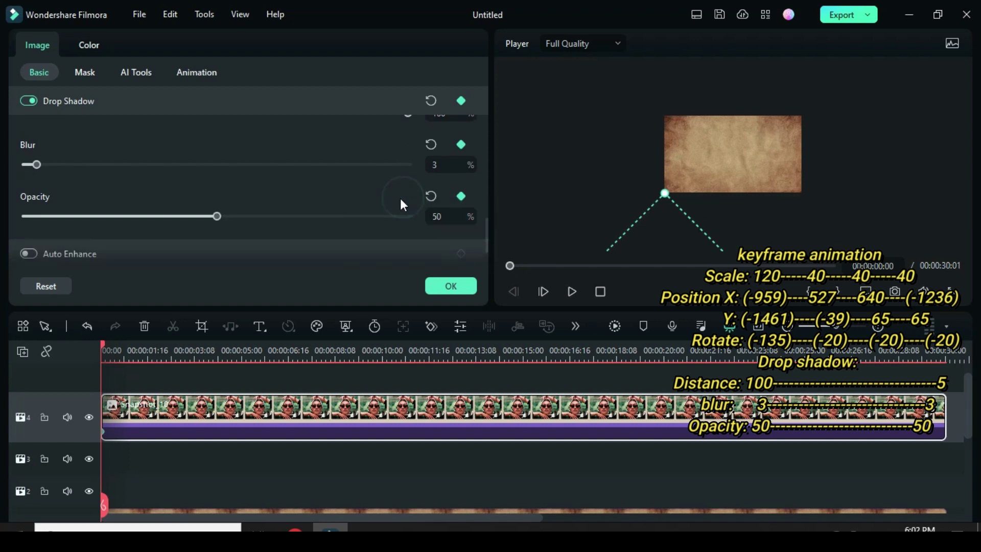
left_click_drag(485, 238, 485, 101)
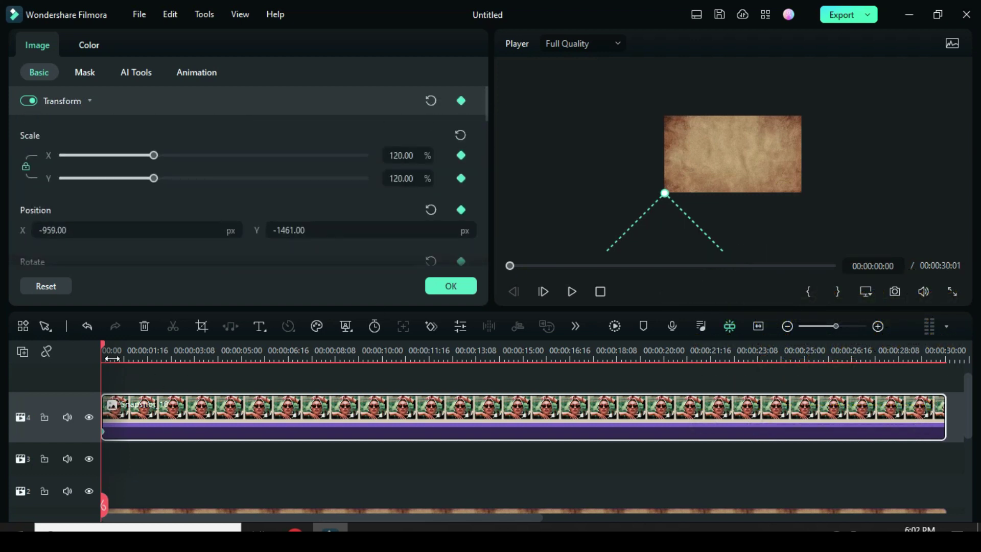
At 00:00:00:20, add Scale, Position and Rotate keyframes
left_click_drag(103, 341, 124, 341)
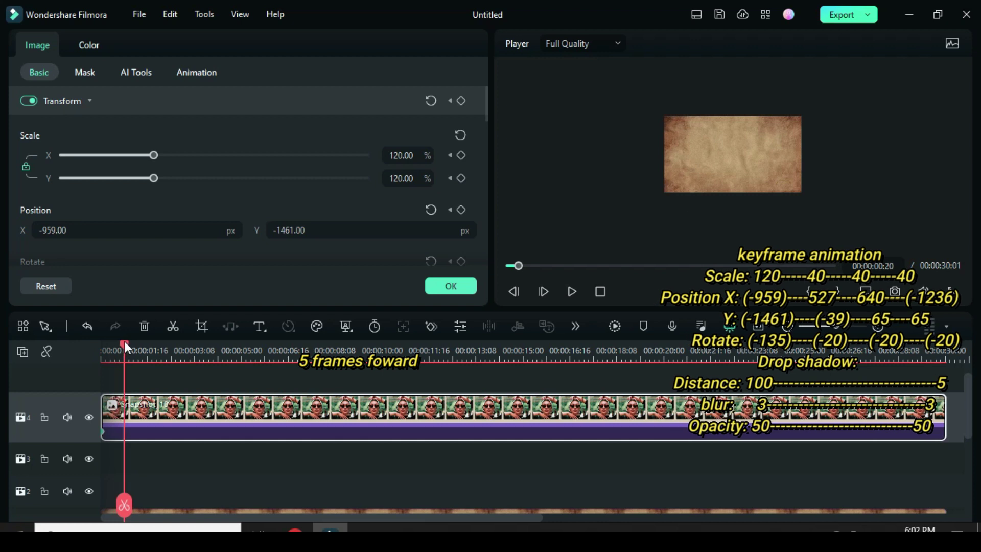
left_click(461, 155)
left_click(460, 210)
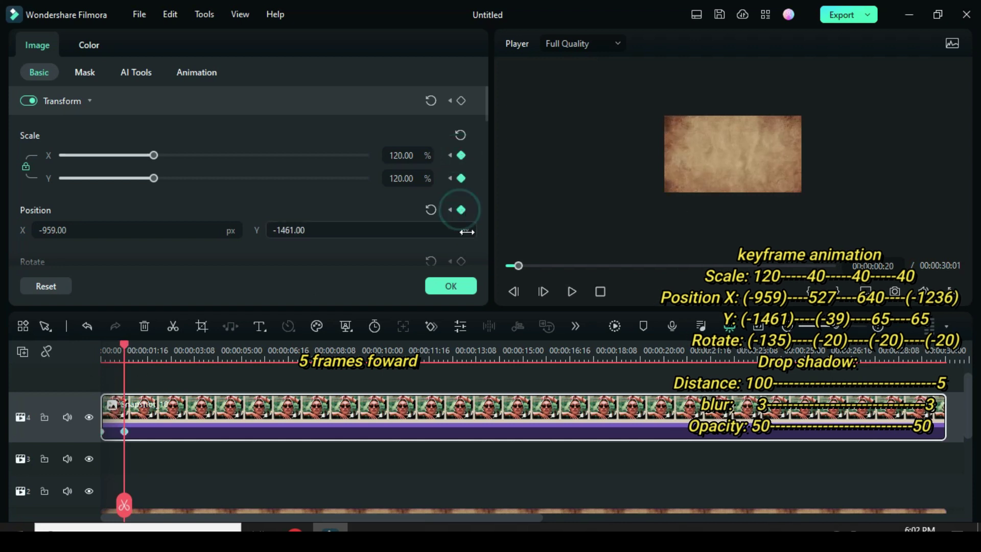
mouse_move(485, 114)
left_mouse_down()
mouse_move(486, 123)
mouse_move(485, 114)
left_mouse_up()
left_click(461, 215)
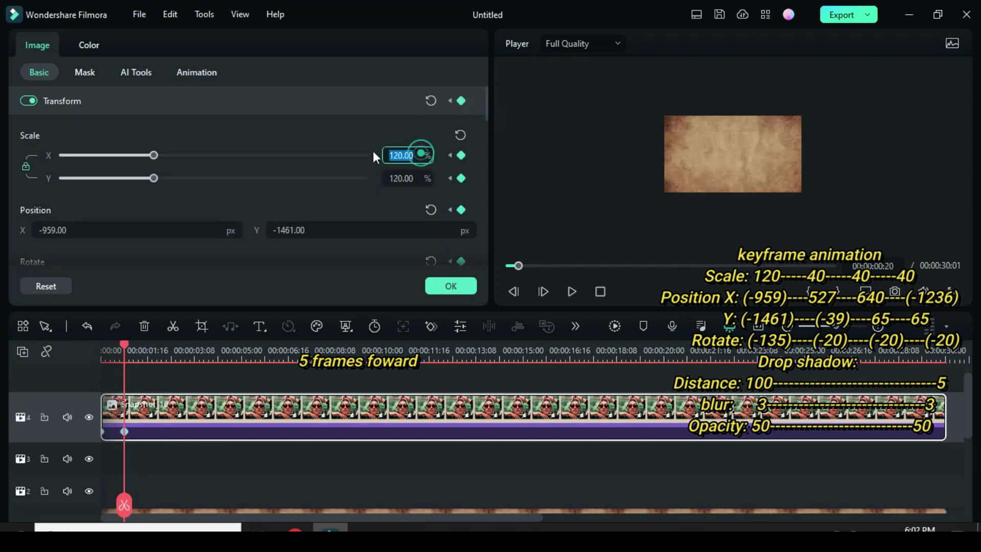
Set this keyframe to scale 40%, position X 527, Y -39, and rotation -20°
type("40")
key("Return")
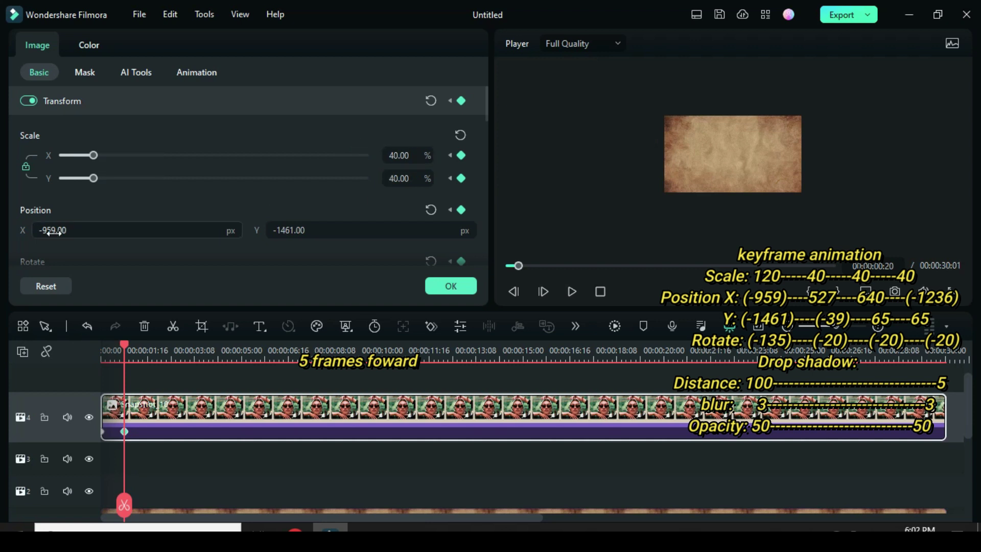
type("5")
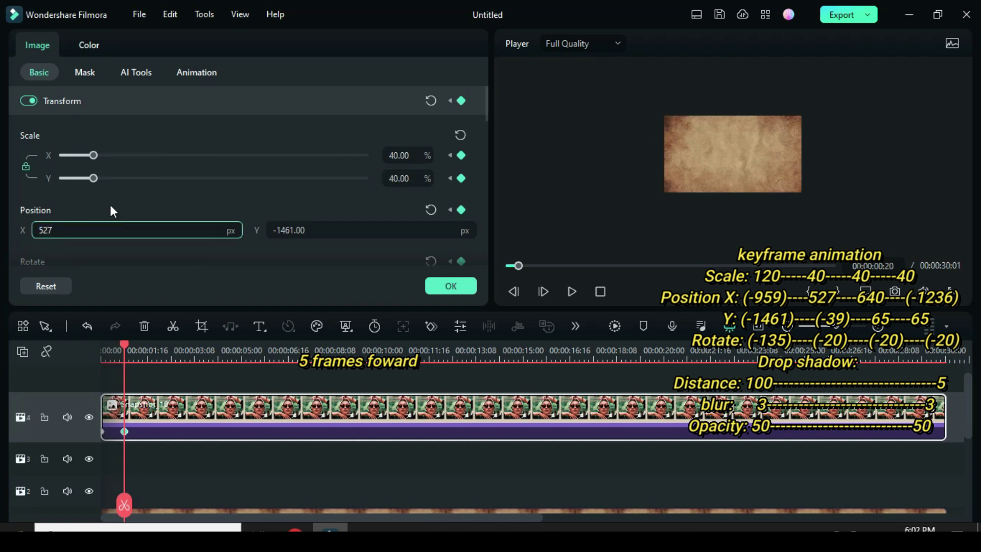
type("27")
left_click(299, 230)
type("-")
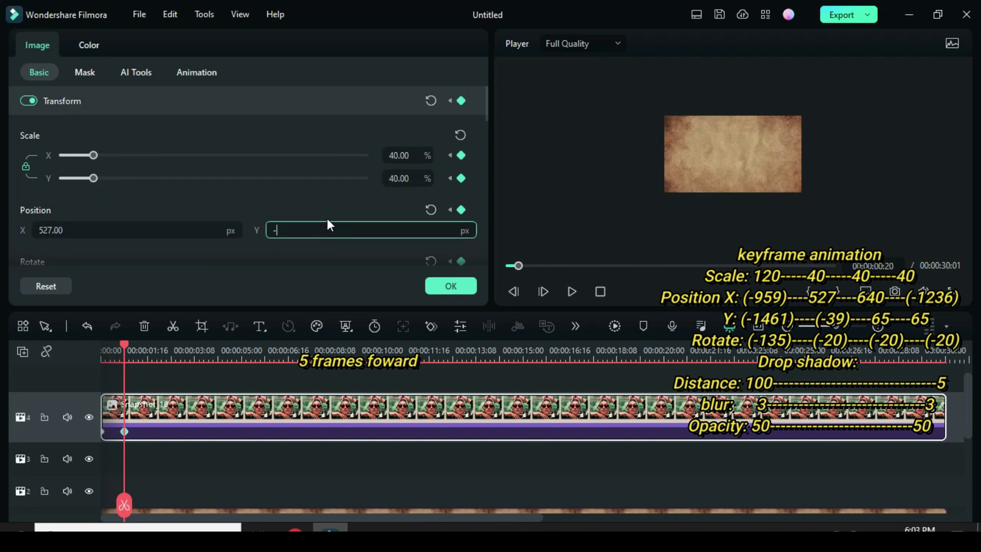
type("39")
left_click(311, 207)
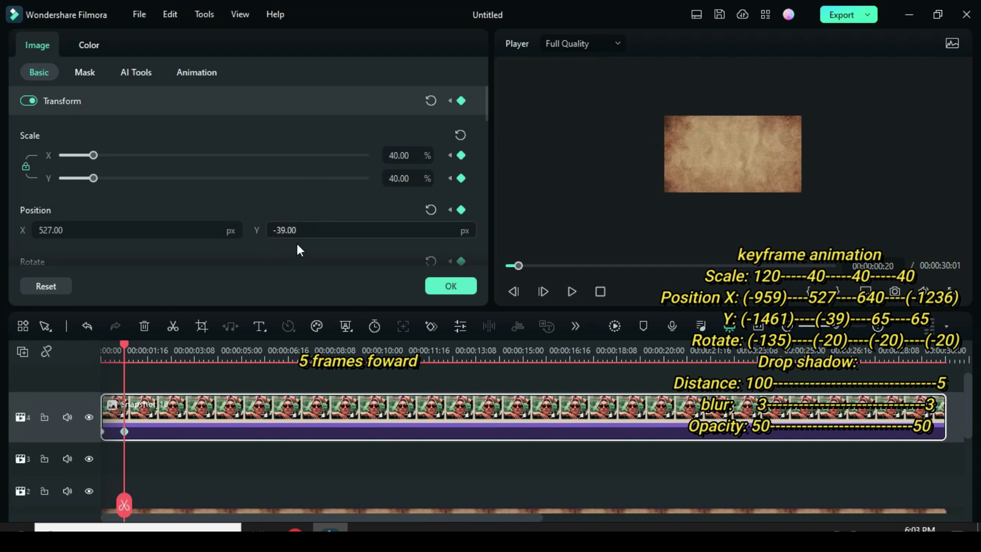
left_click_drag(486, 115, 485, 119)
left_click(69, 247)
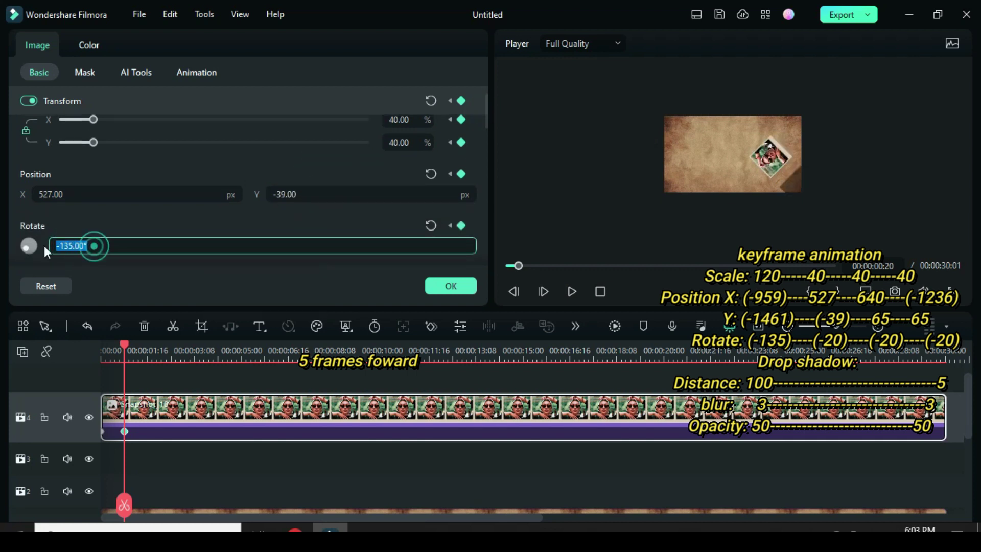
left_click(106, 218)
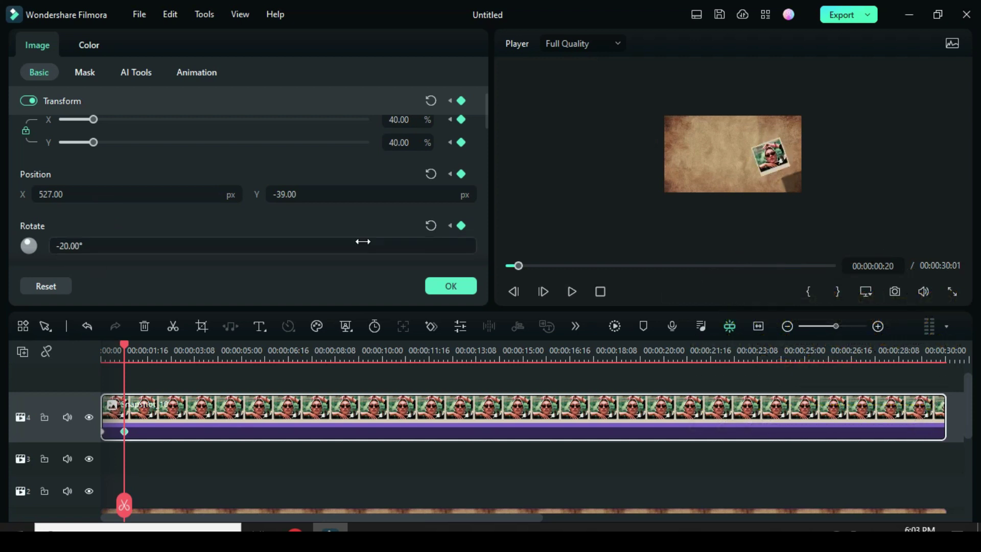
Step one frame to 00:00:01:00 and add Scale and Rotate keyframes there
key("Right")
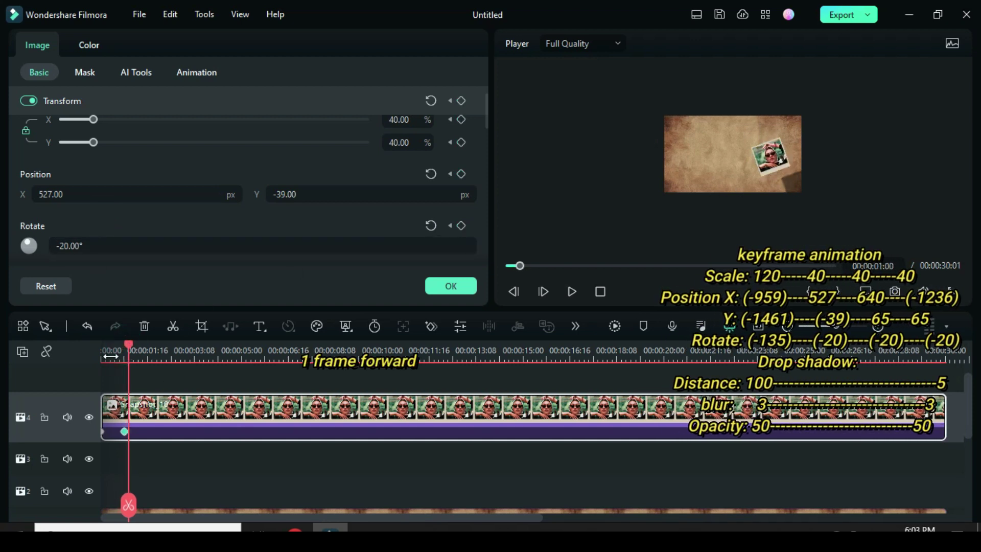
scroll(484, 115, "up", 1)
left_click(462, 155)
scroll(486, 125, "down", 3)
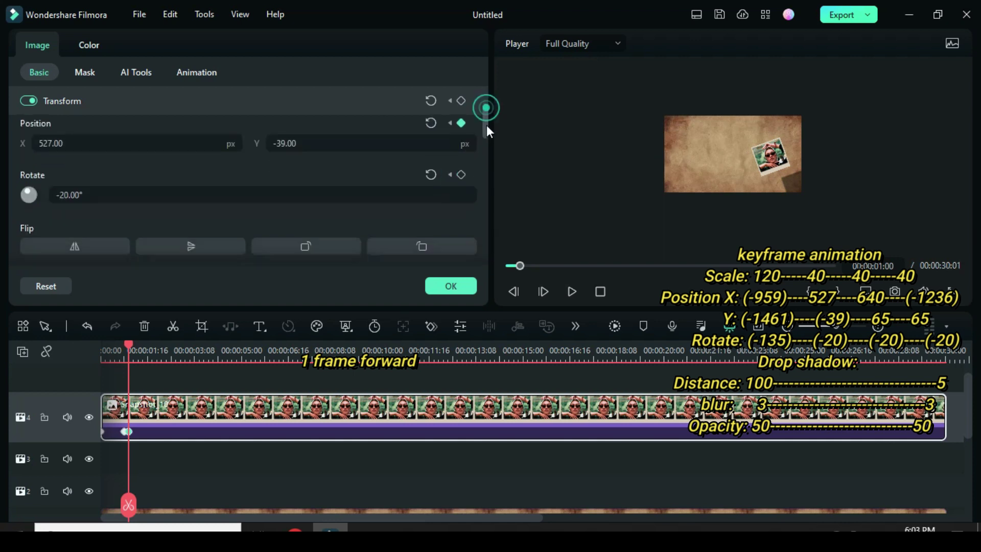
left_click(460, 173)
scroll(487, 123, "up", 2)
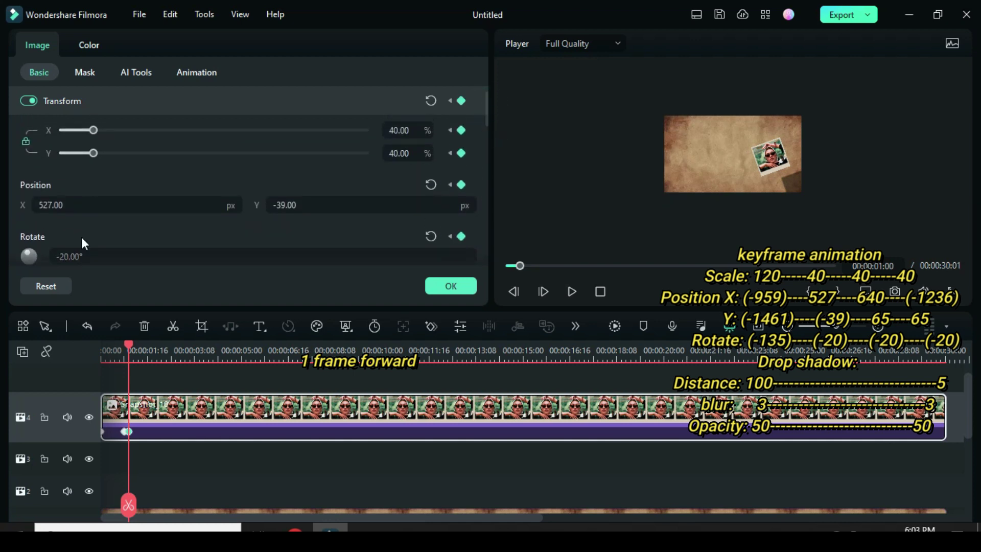
Nudge the snapshot's position to X 640, Y 65 at this keyframe
left_click(81, 205)
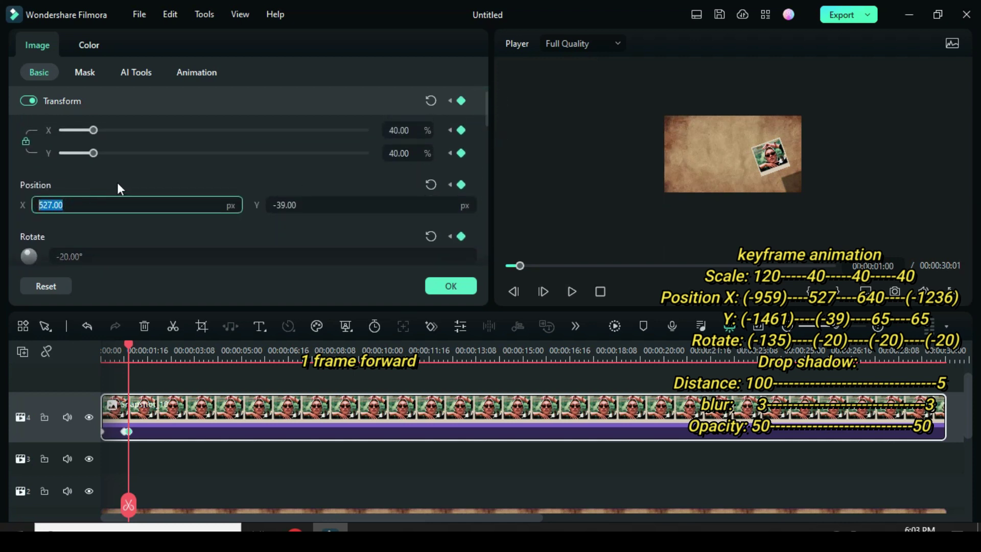
type("640")
left_click(134, 173)
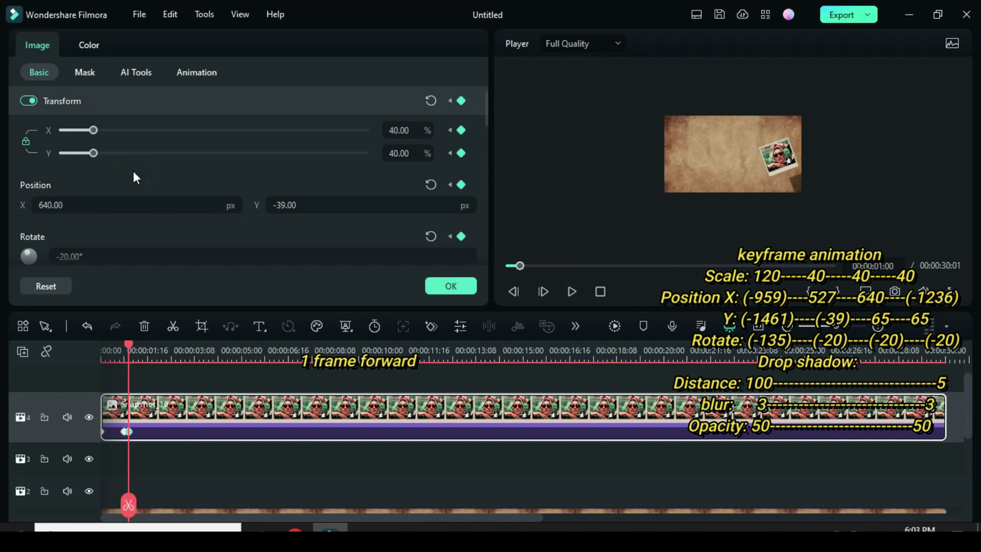
left_click(271, 206)
type("6")
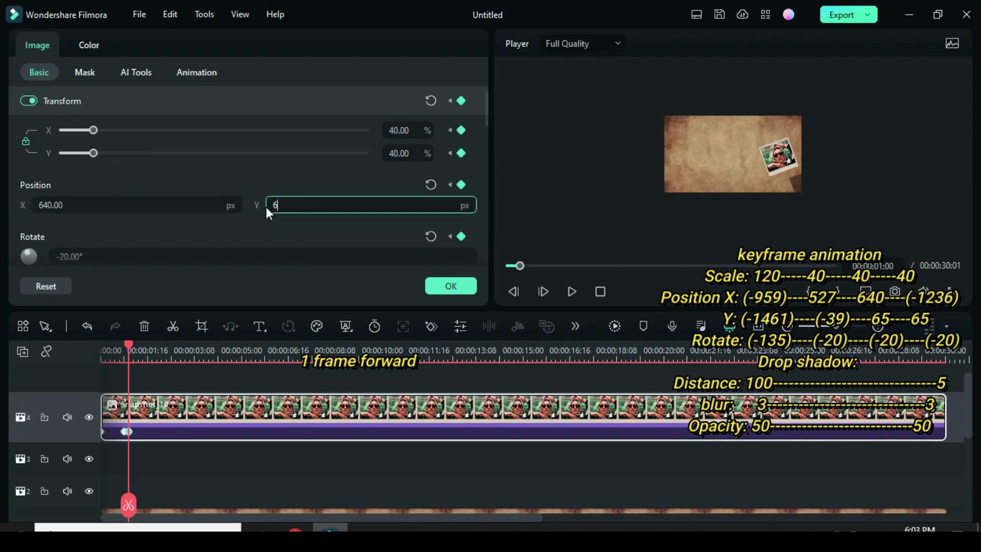
type("5")
left_click(289, 181)
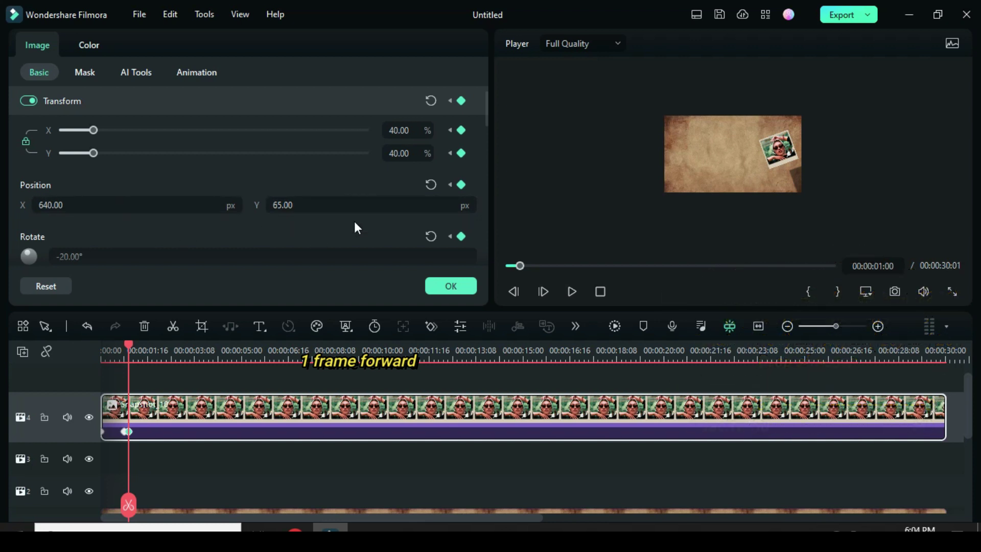
left_click_drag(129, 344, 382, 379)
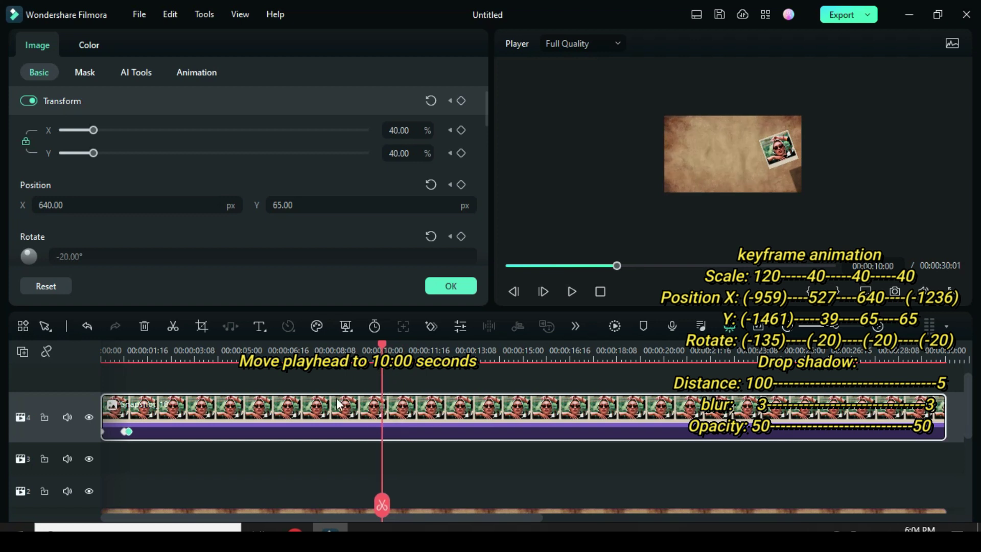
At 00:00:10:00, key Position and Rotate, set X to -1236 and shadow distance to 5
scroll(483, 115, "up", 1)
left_click(461, 199)
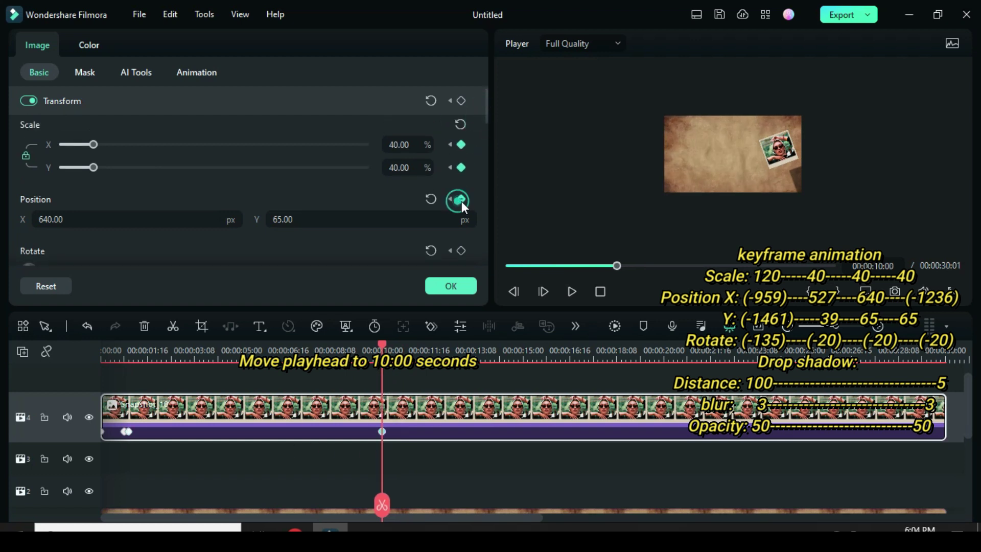
left_click(460, 250)
left_click_drag(486, 112, 489, 88)
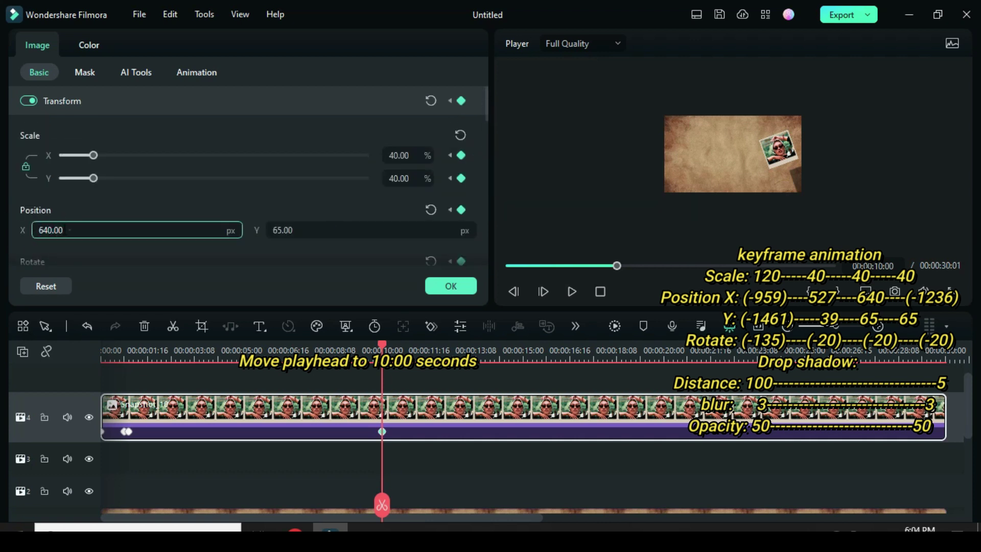
type("-1236")
key("Return")
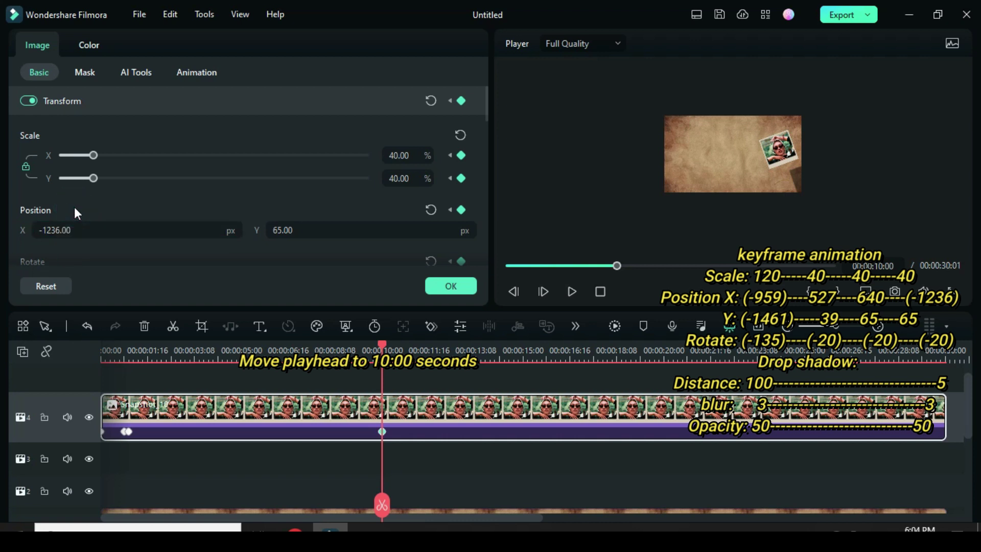
left_click_drag(483, 105, 484, 228)
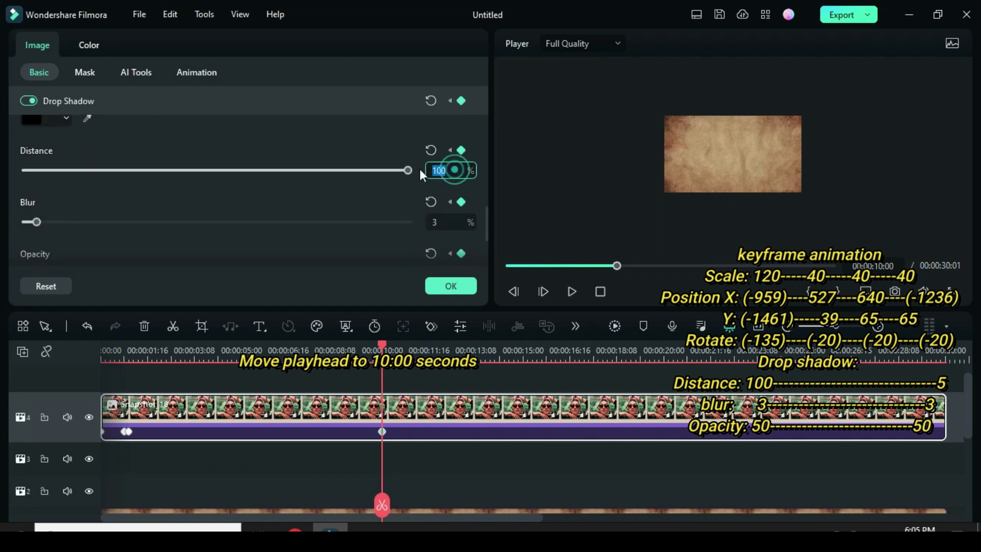
type("5")
left_click(363, 149)
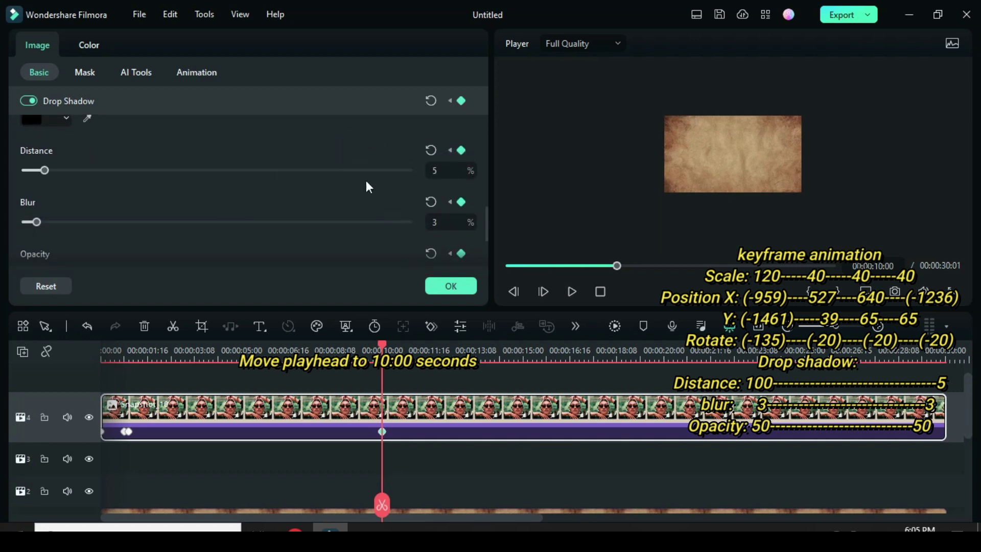
left_click_drag(483, 219, 497, 105)
Close the properties panel and set the preview's zoom level to Fit
left_click(451, 286)
left_click(508, 265)
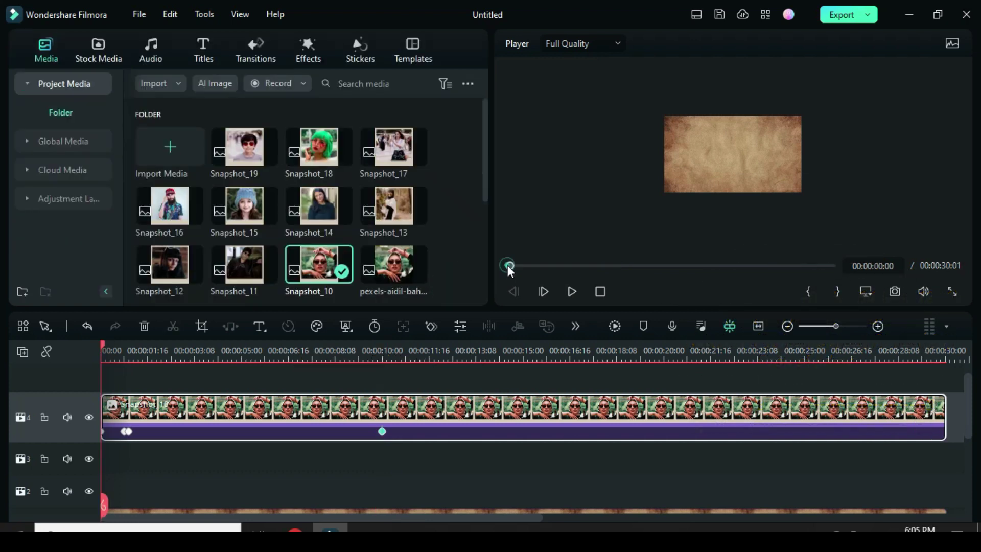
right_click(647, 288)
mouse_move(687, 381)
left_click(510, 384)
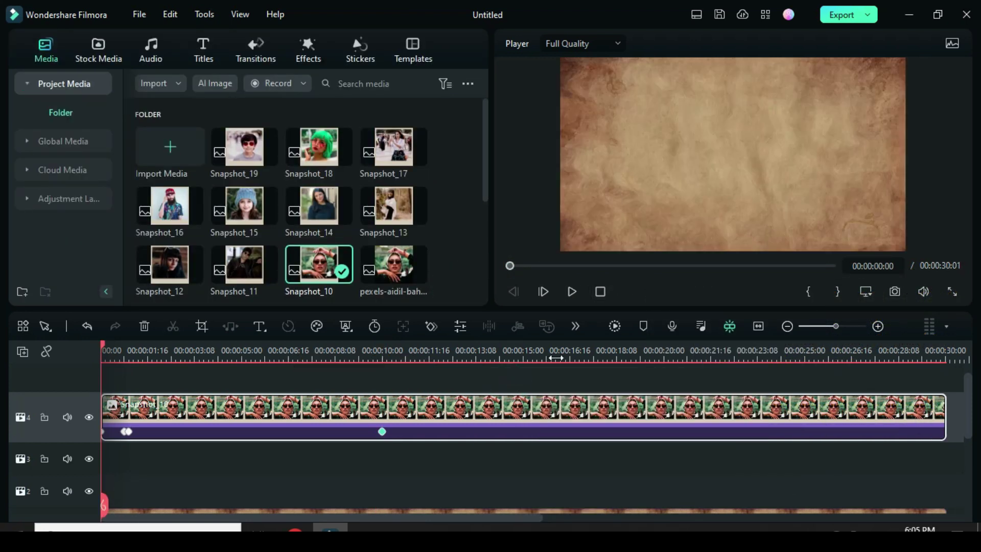
Render the preview, play Snapshot_10's fly-in from the start, then pause near the beginning
key("Return")
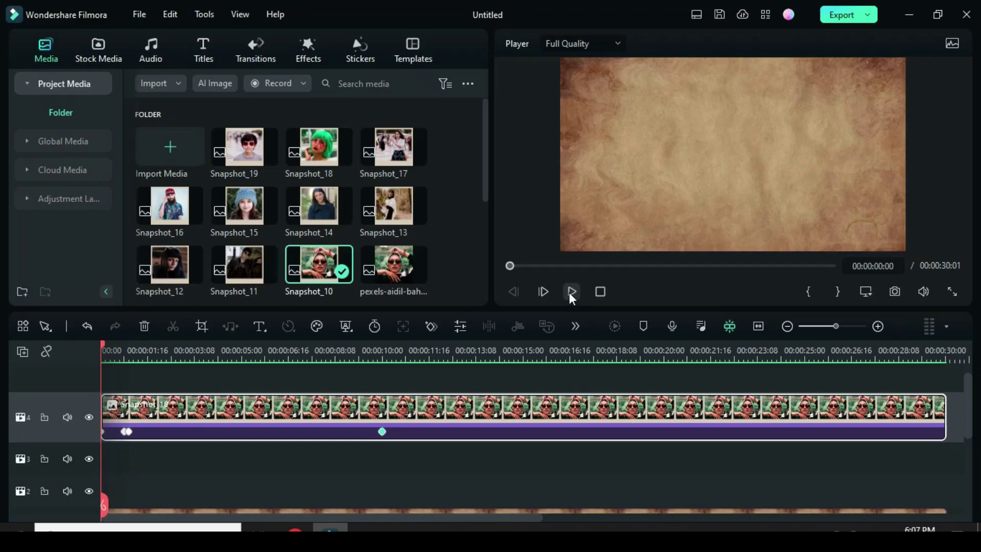
left_click(570, 291)
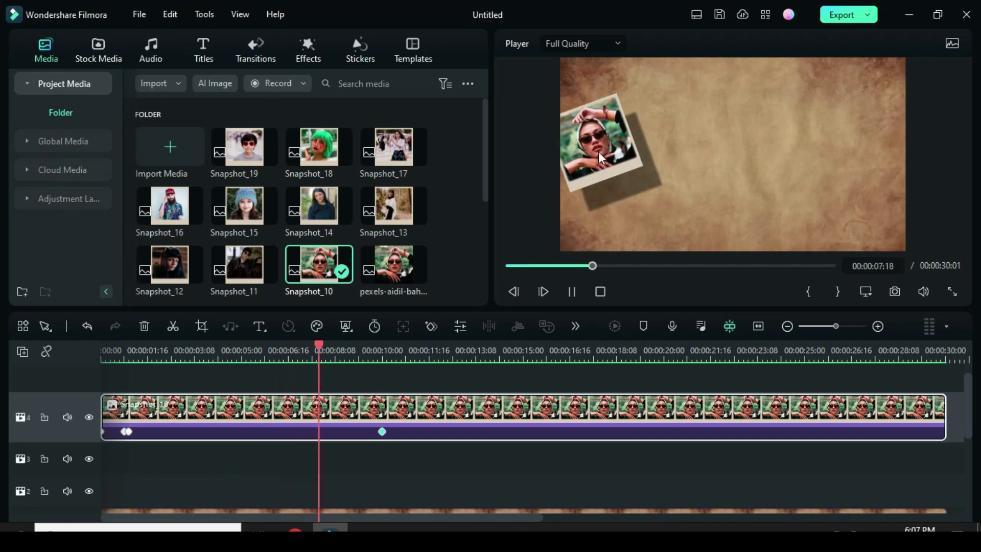
left_click(505, 266)
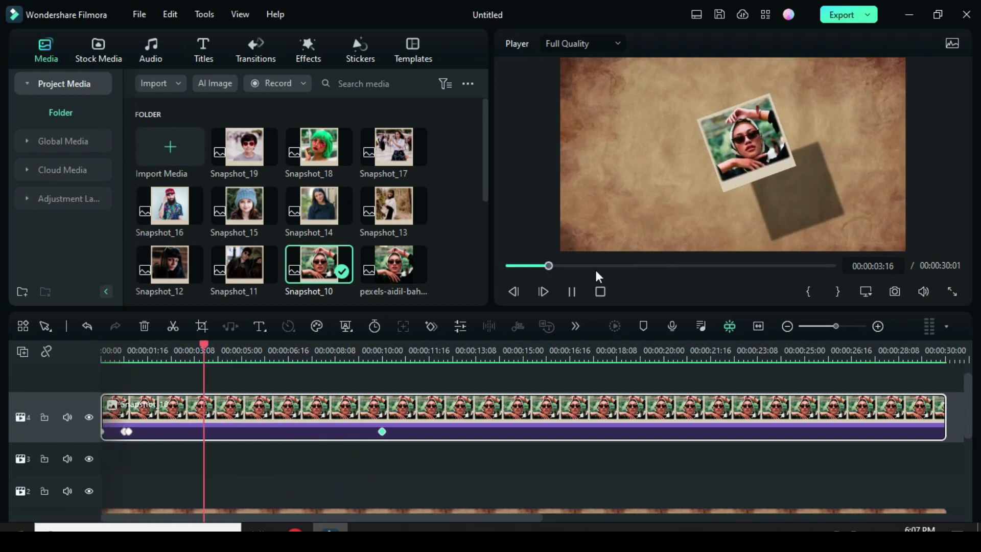
left_click(570, 291)
left_click_drag(262, 345, 164, 352)
Copy Snapshot_10's effect, drop Snapshot_15 on a new track at the playhead, and paste the effect
right_click(207, 417)
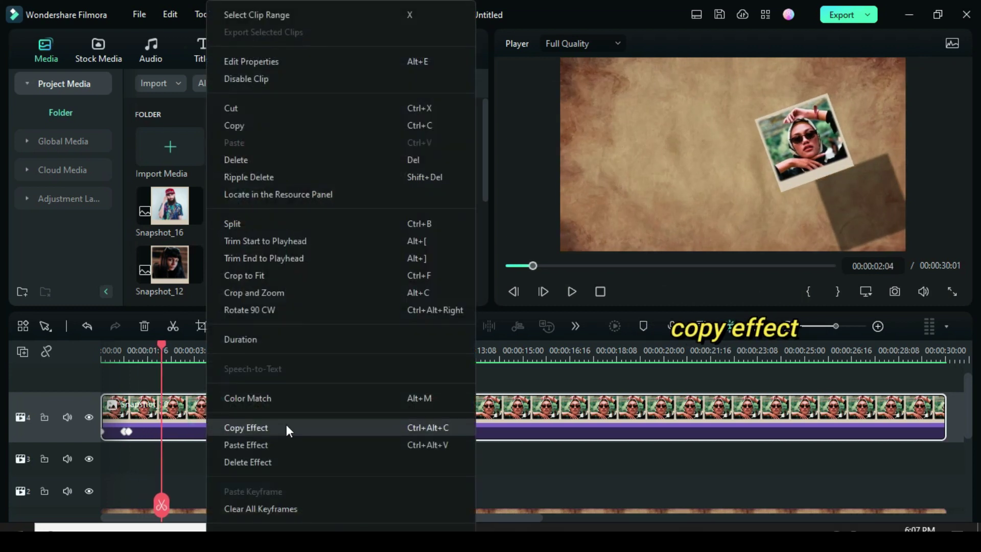
left_click(279, 426)
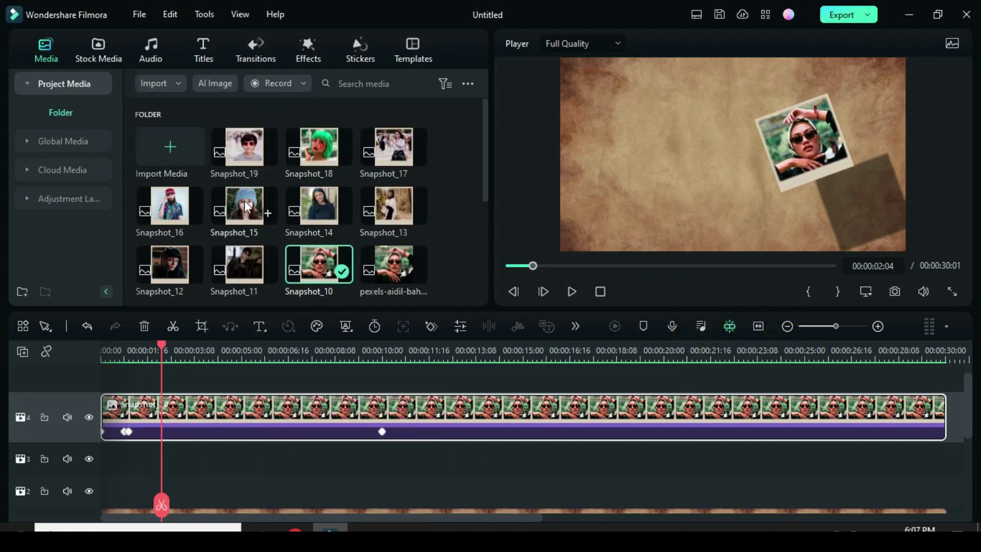
left_click_drag(271, 207, 945, 449)
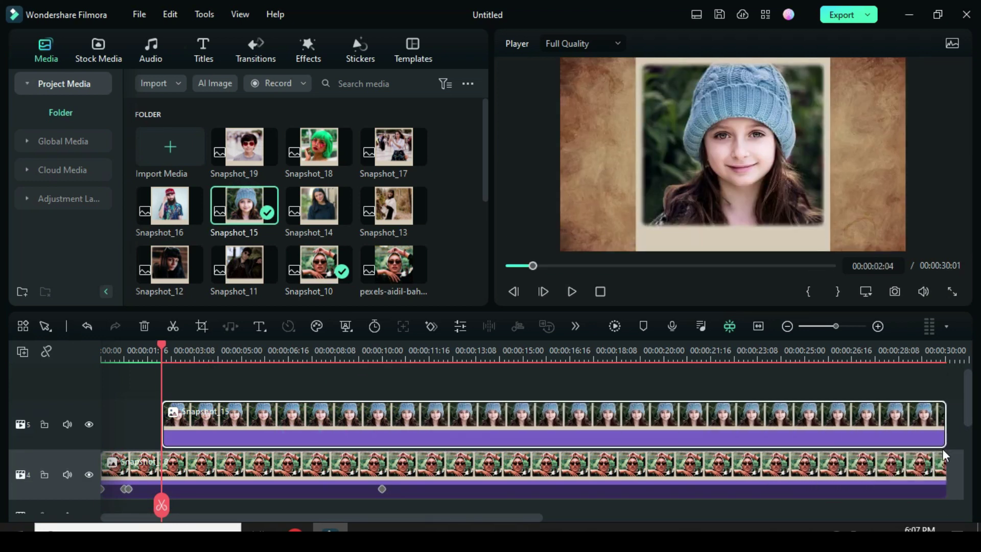
right_click(292, 421)
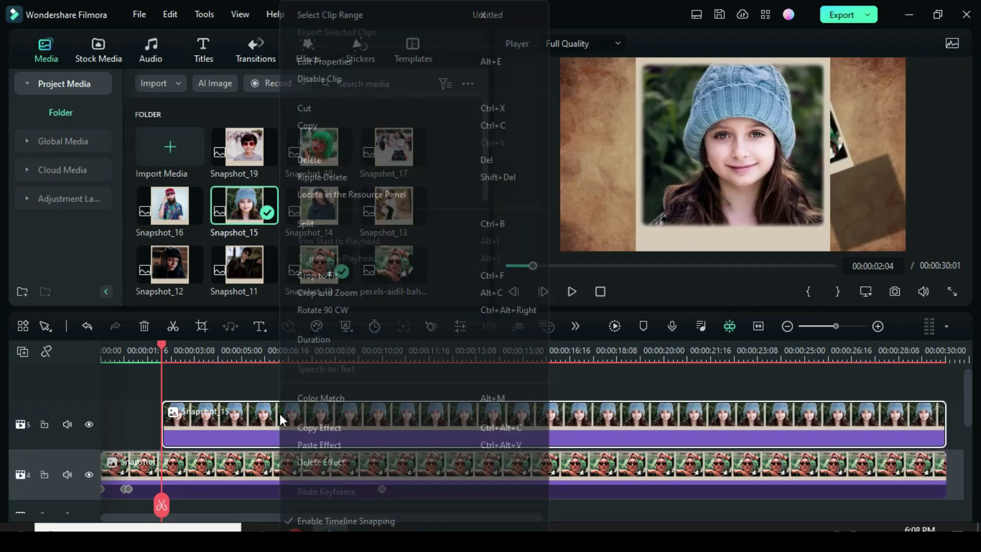
left_click(313, 446)
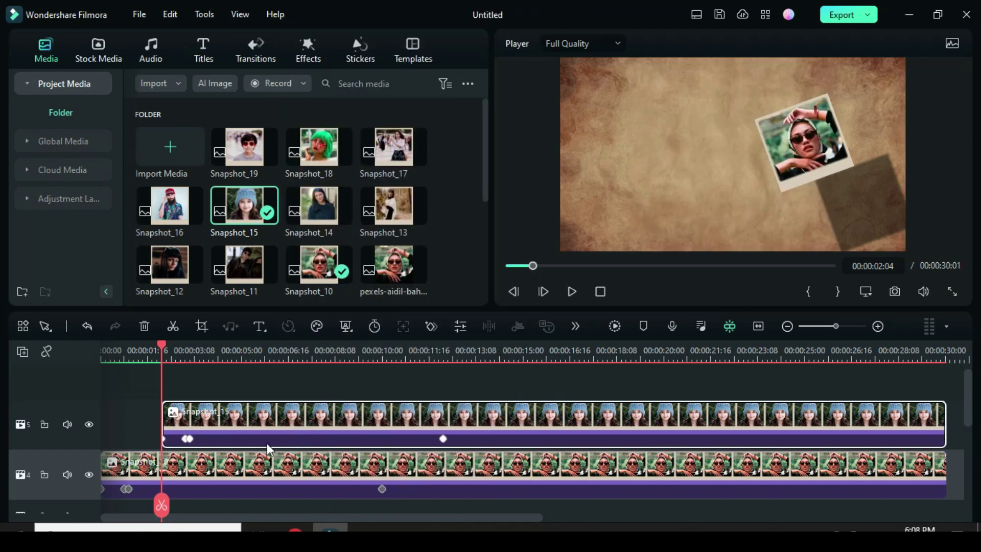
scroll(240, 421, "down", 1)
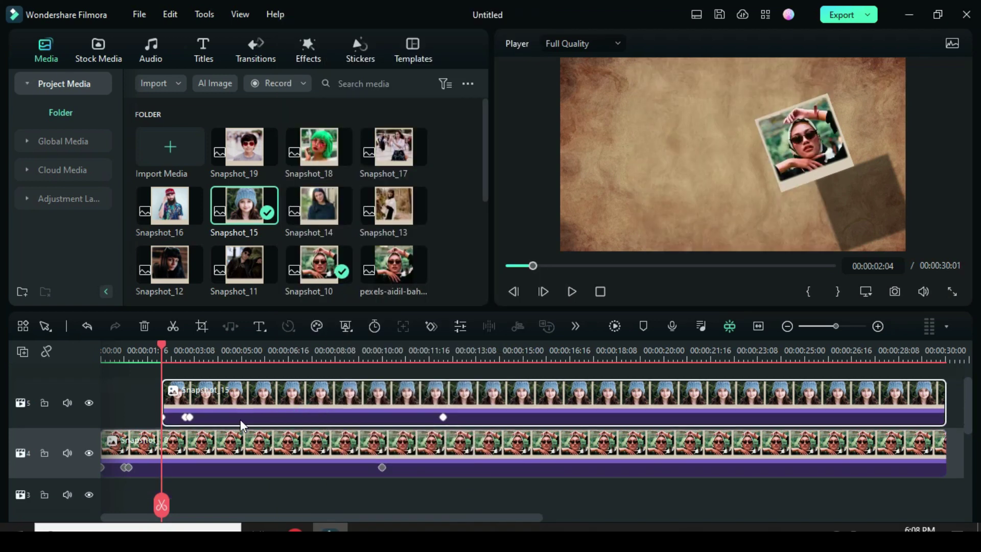
double_click(188, 419)
Change rotation from -20° to 20° on the 3-second keyframe and the next one
left_click(188, 417)
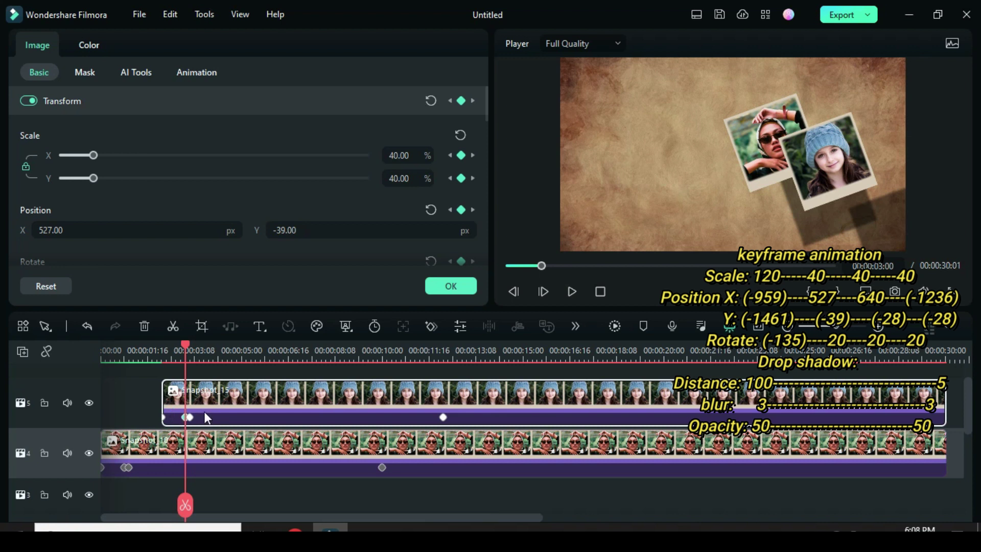
left_click_drag(485, 108, 483, 126)
left_click(60, 203)
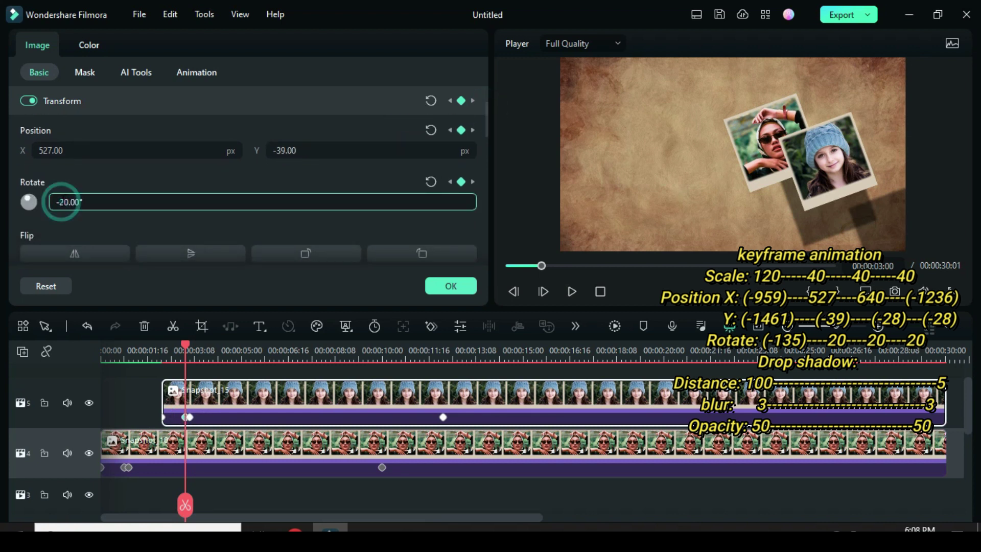
key("BackSpace")
left_click(79, 179)
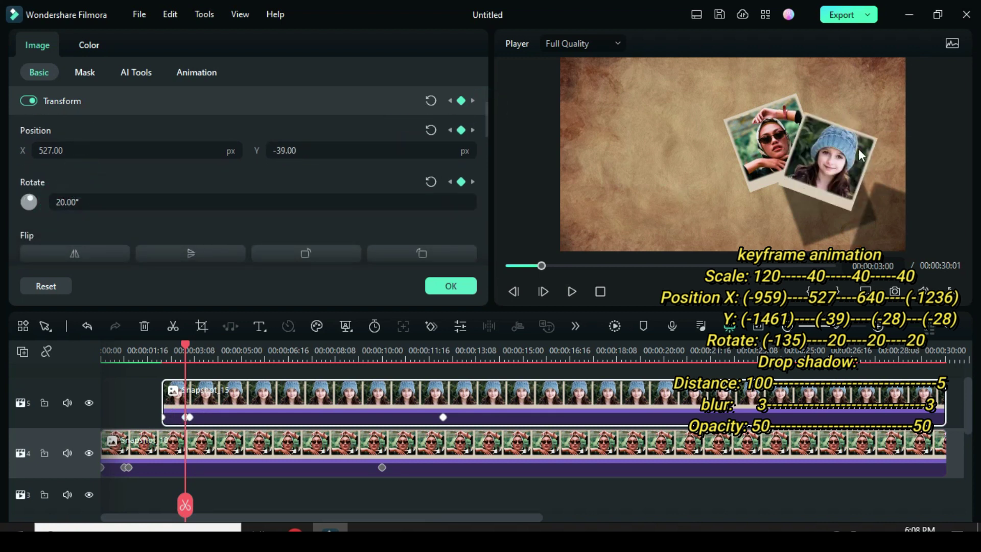
left_click(188, 417)
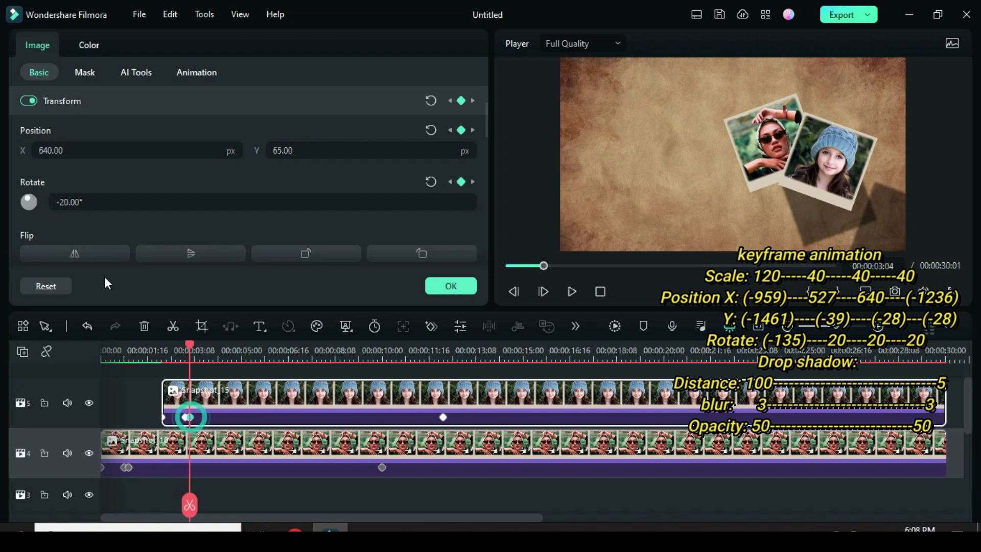
left_click(62, 203)
key("BackSpace")
left_click(86, 177)
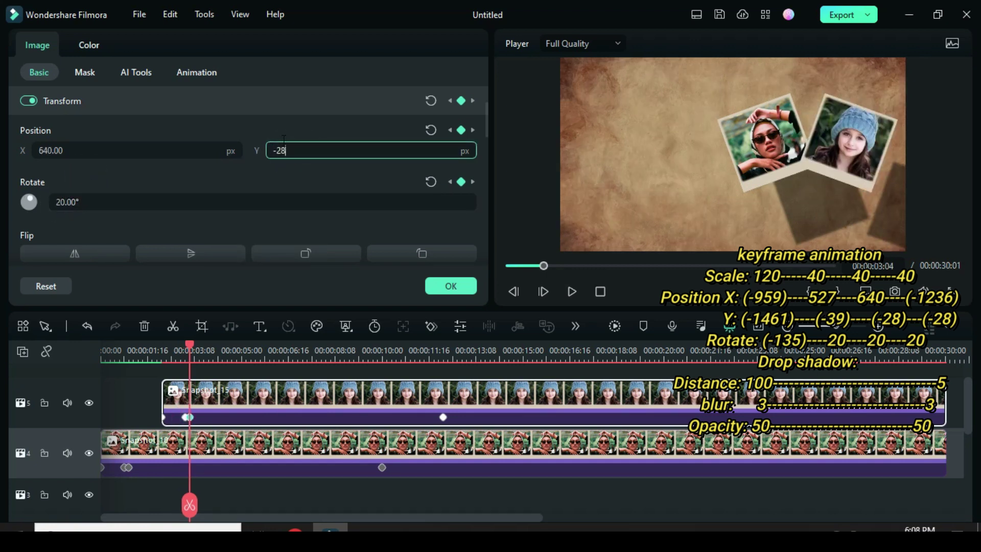
Set Y -28 on the last two keyframes, rotation 20° on the final one, and start rendering
left_click(284, 141)
type("-28")
left_click(274, 139)
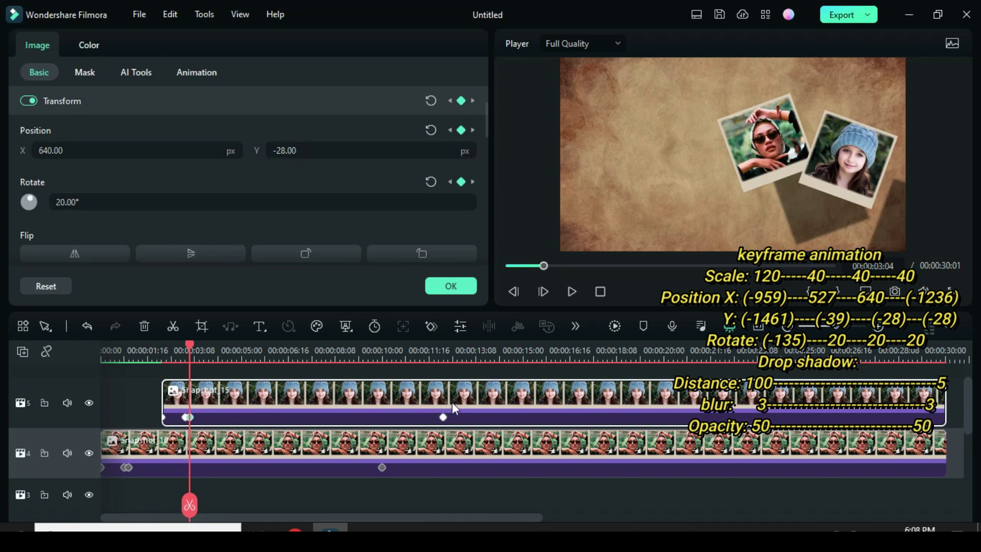
left_click(443, 417)
left_click(75, 201)
key("BackSpace")
left_click(97, 183)
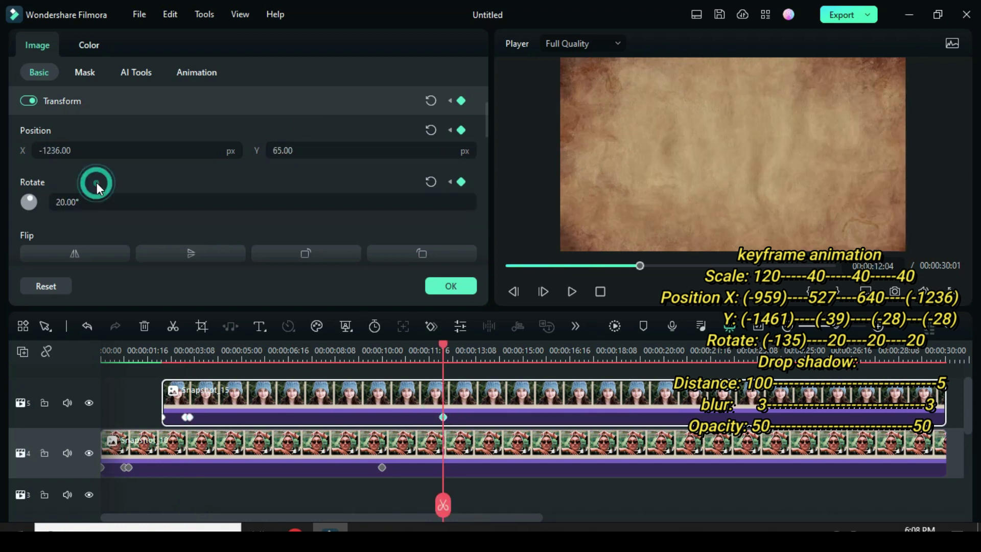
type("-2")
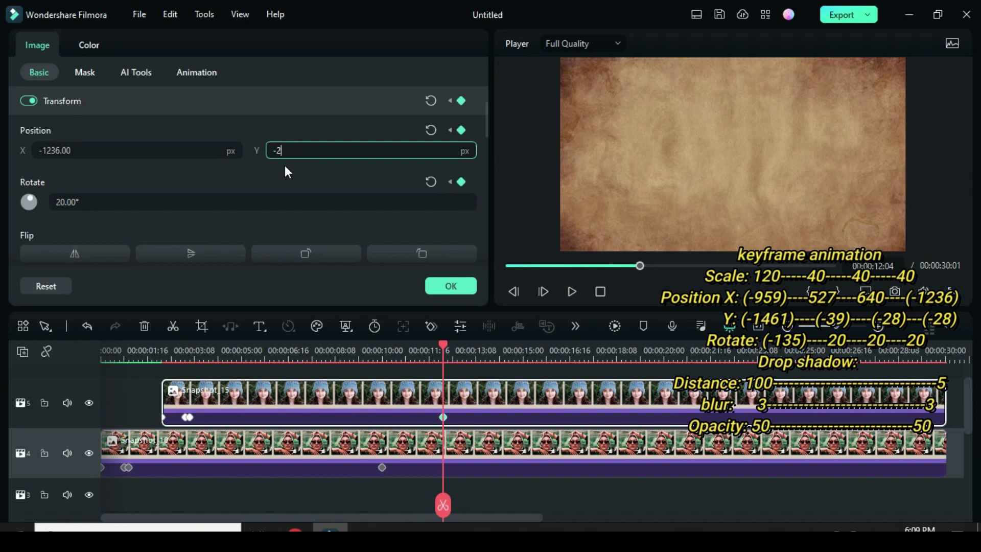
type("8")
left_click(285, 169)
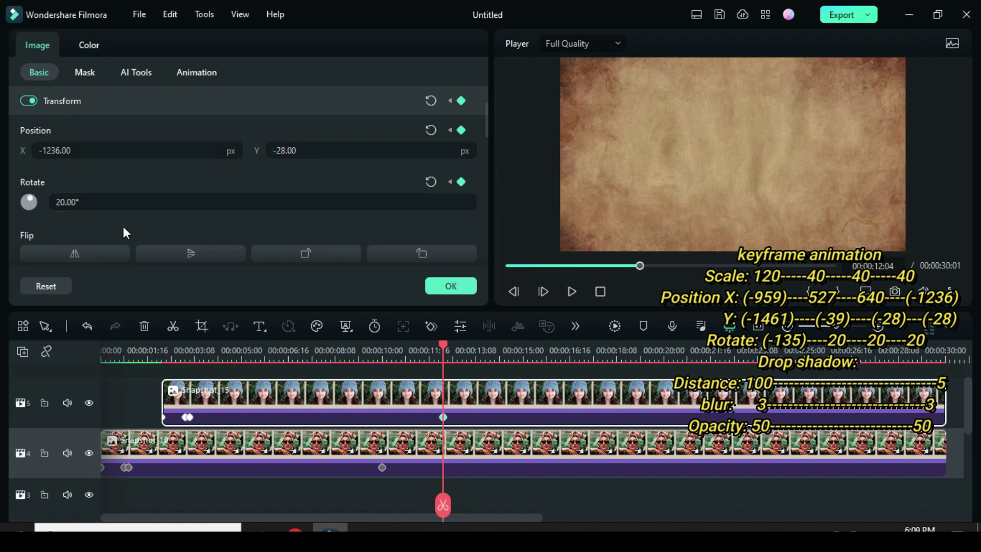
left_click(615, 326)
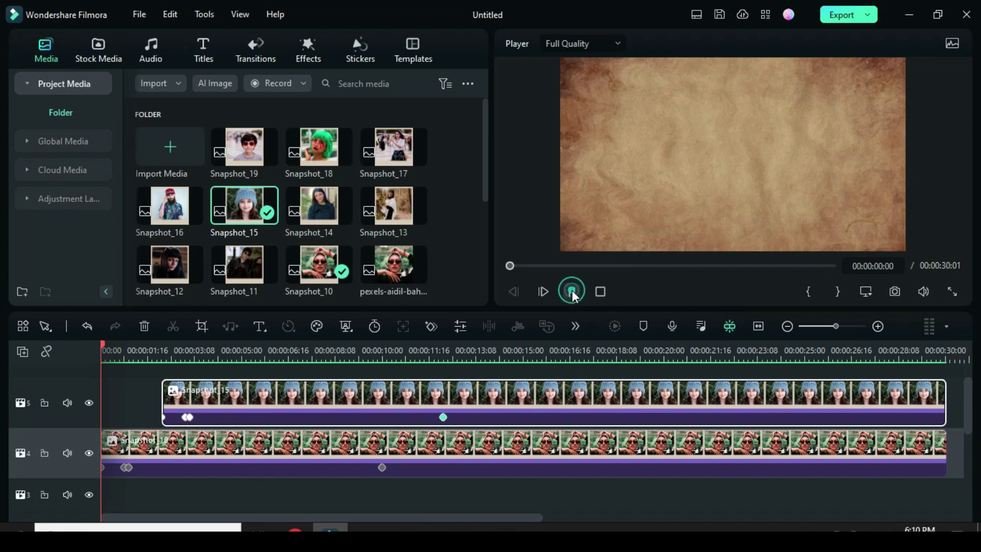
Play the rendered preview from the start to watch both snapshots land and leave
left_click(571, 291)
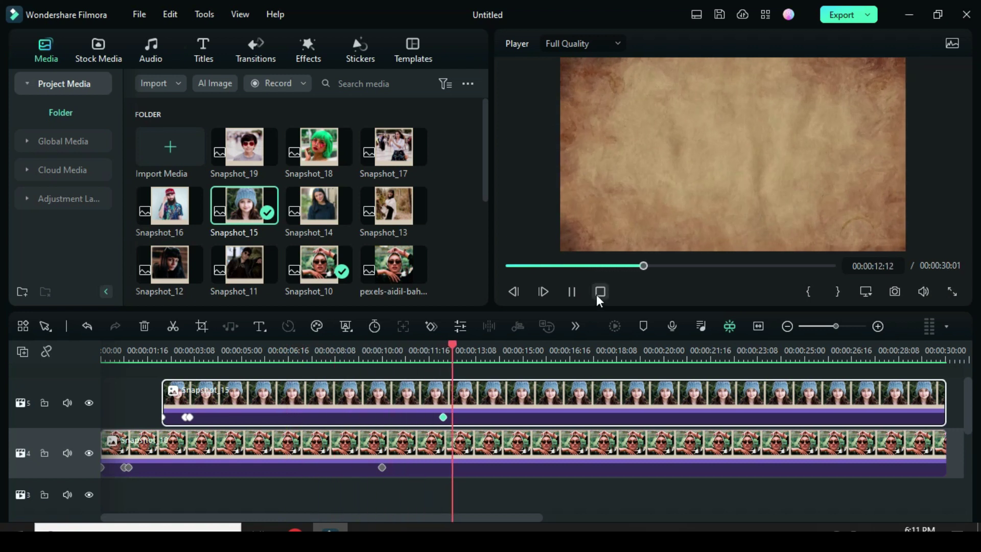
Add Snapshot_17 on a new track seven frames later, extended to the end, with Snapshot_10's animation
left_click(572, 291)
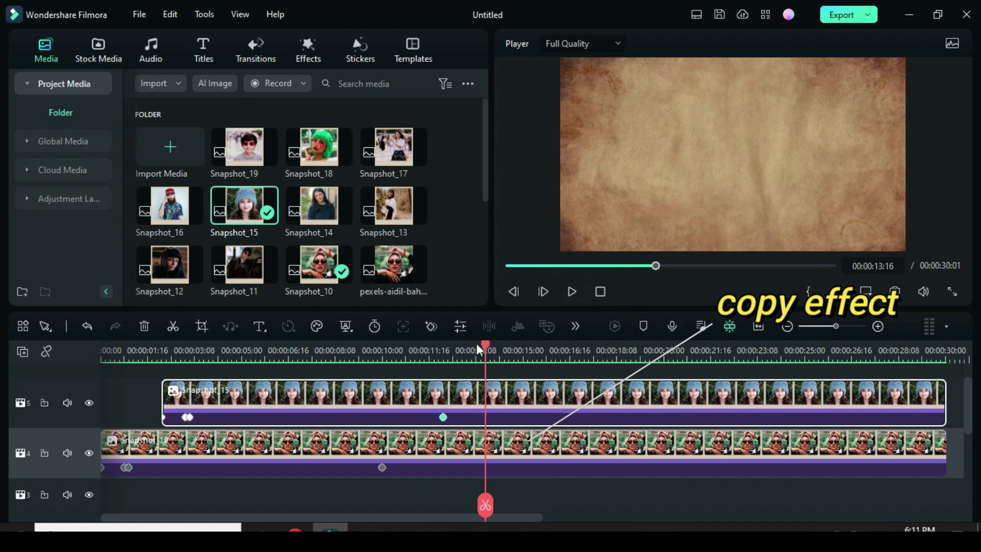
left_click(187, 417)
left_click(255, 462)
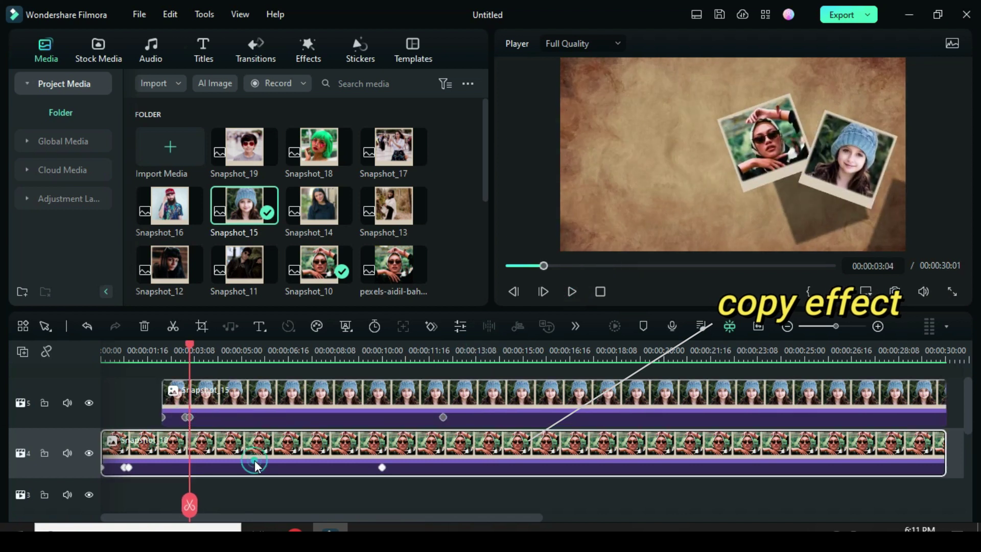
right_click(270, 452)
left_click(306, 428)
left_click(189, 417)
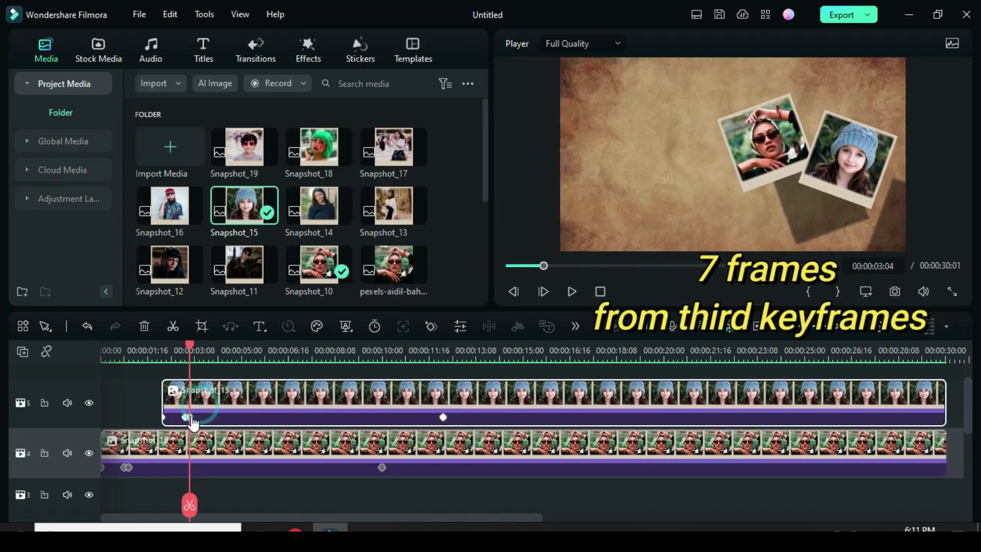
left_click_drag(189, 347, 223, 350)
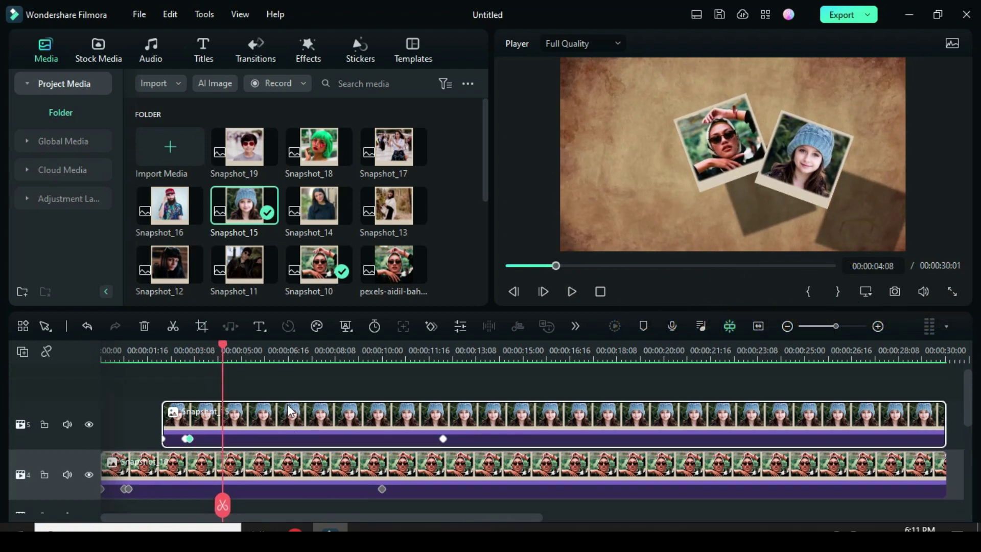
left_click_drag(393, 148, 228, 389)
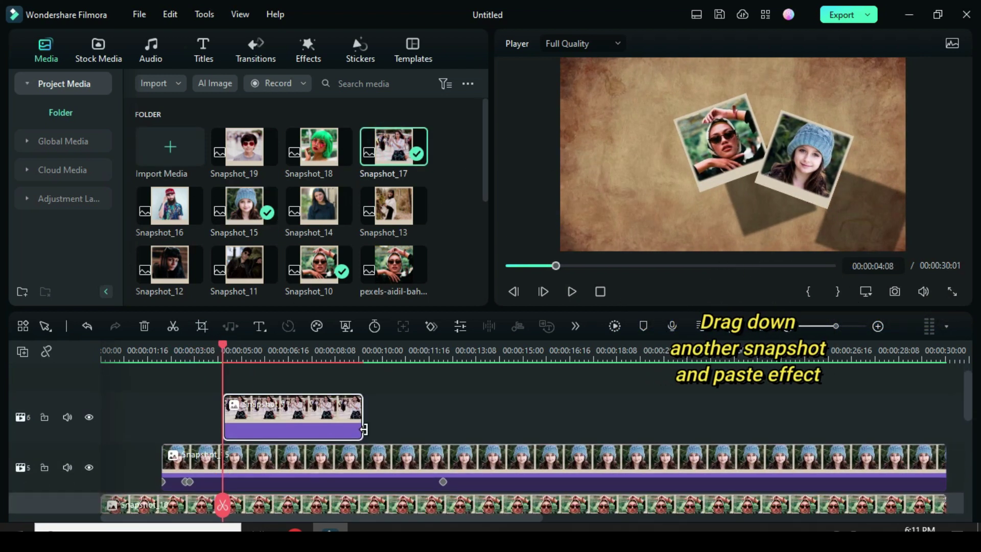
left_click_drag(361, 418, 944, 418)
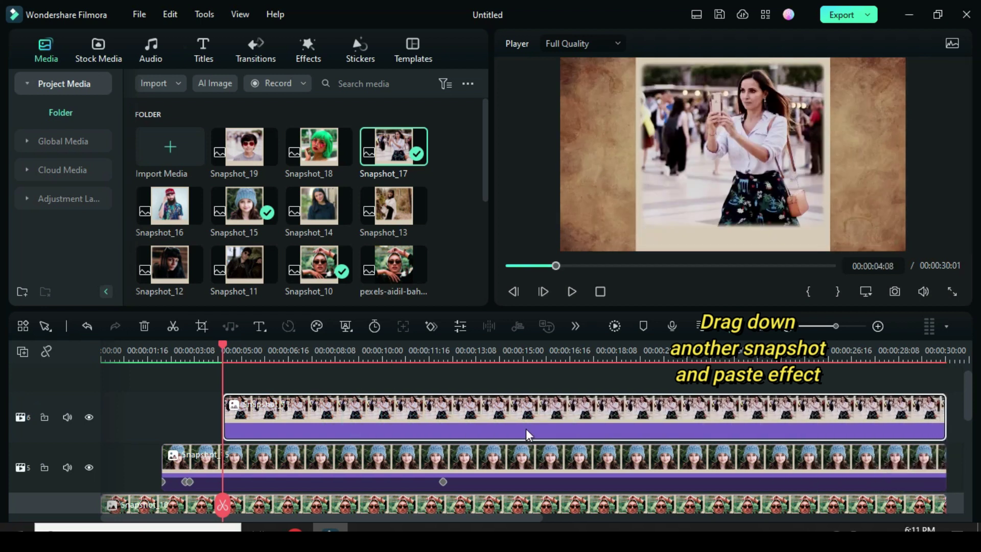
right_click(448, 414)
left_click(483, 445)
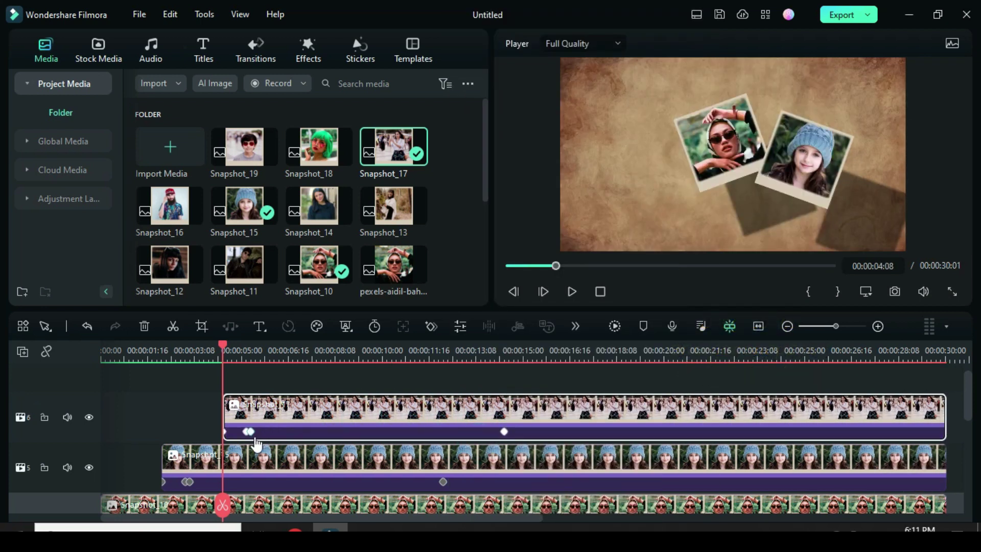
Add Snapshot_13 on a new track about seven frames later, extended, with Snapshot_15's animation pasted
left_click(249, 431)
right_click(286, 455)
left_click(329, 427)
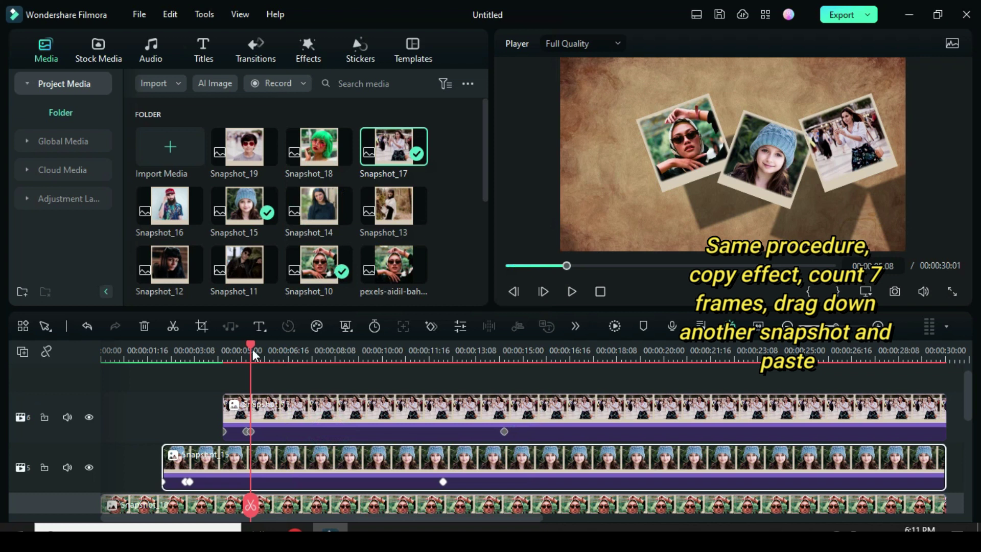
left_click_drag(258, 345, 284, 346)
left_click_drag(393, 204, 312, 434)
left_click_drag(422, 440, 945, 440)
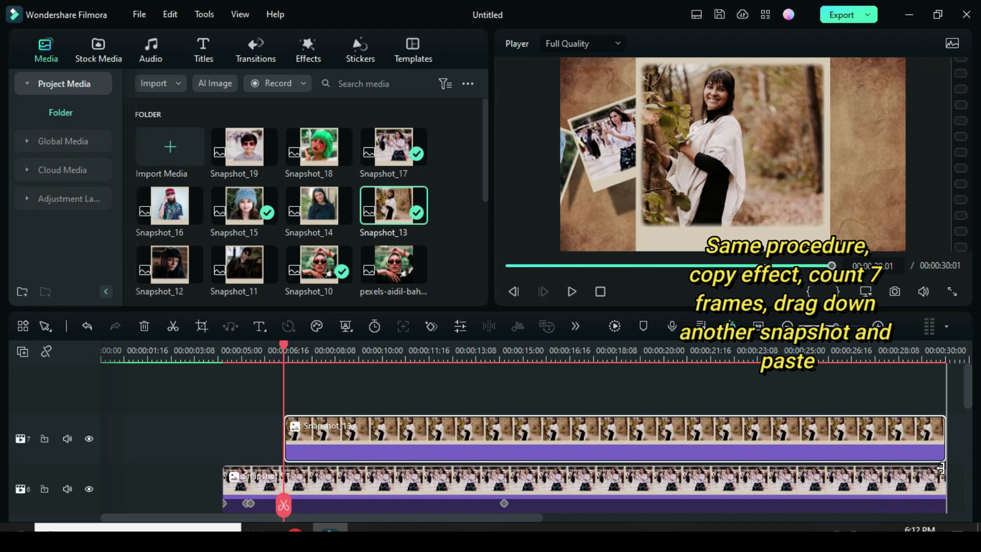
right_click(428, 440)
left_click(464, 444)
scroll(353, 439, "down", 1)
right_click(358, 438)
left_click(390, 445)
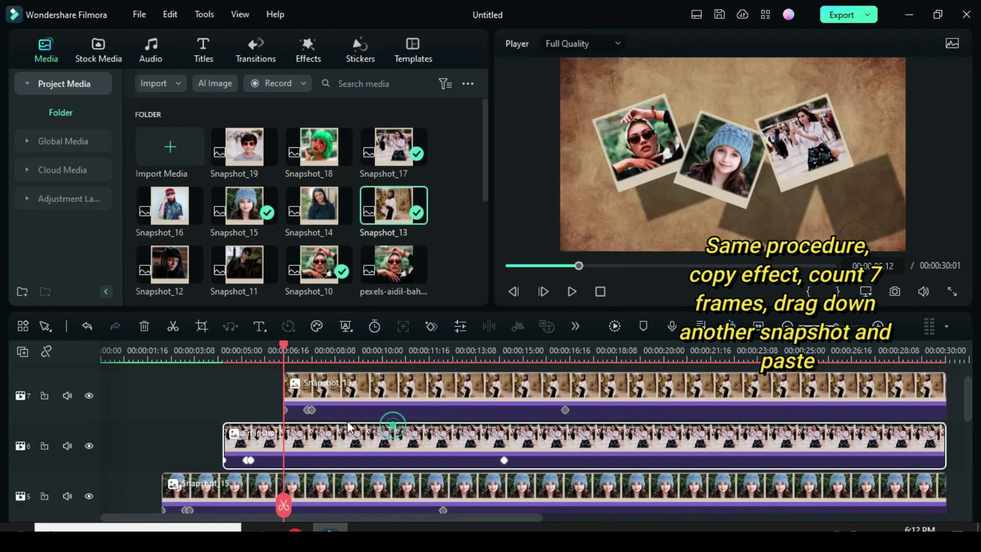
left_click(314, 414)
scroll(315, 415, "up", 1)
left_click_drag(314, 346, 344, 347)
Add Snapshot_14 on a new track, extend it to the end, and paste the fly-in animation
left_click_drag(319, 205, 347, 416)
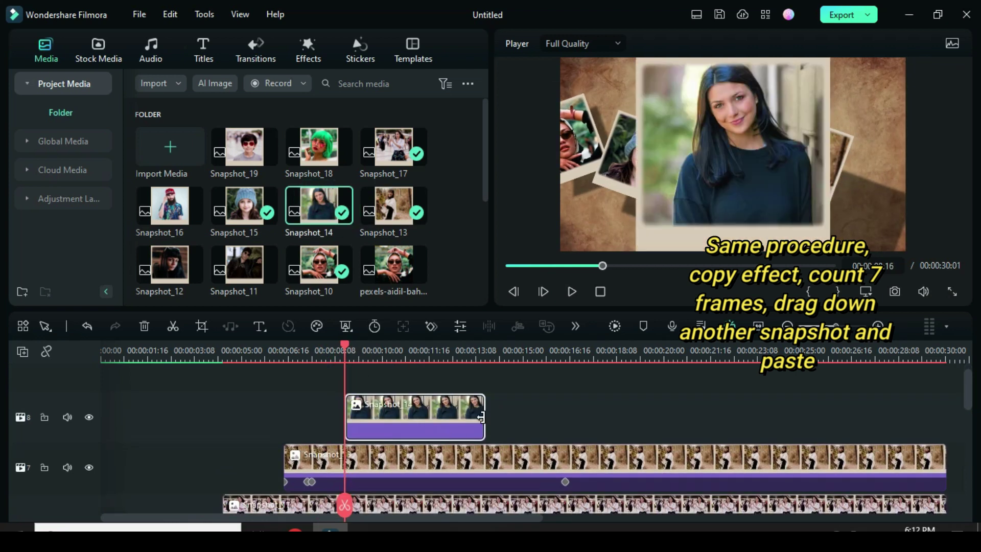
left_click_drag(482, 416, 946, 453)
right_click(554, 417)
left_click(613, 444)
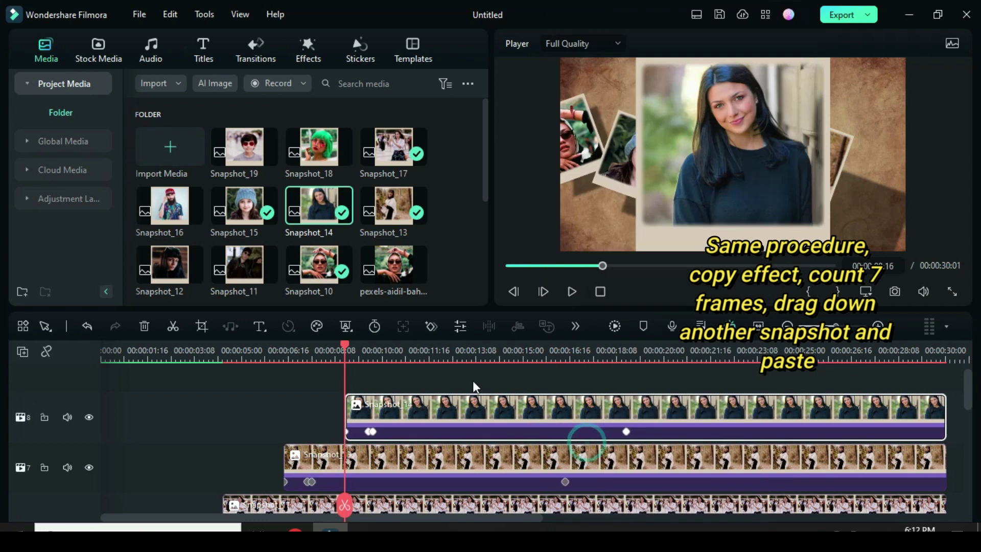
left_click(414, 463)
left_click(371, 431)
left_click_drag(373, 344, 406, 350)
Add Snapshot_12 a few frames later on a new track, extended to the end with the pasted animation
left_click_drag(171, 264, 476, 442)
left_click_drag(544, 439, 945, 416)
right_click(595, 416)
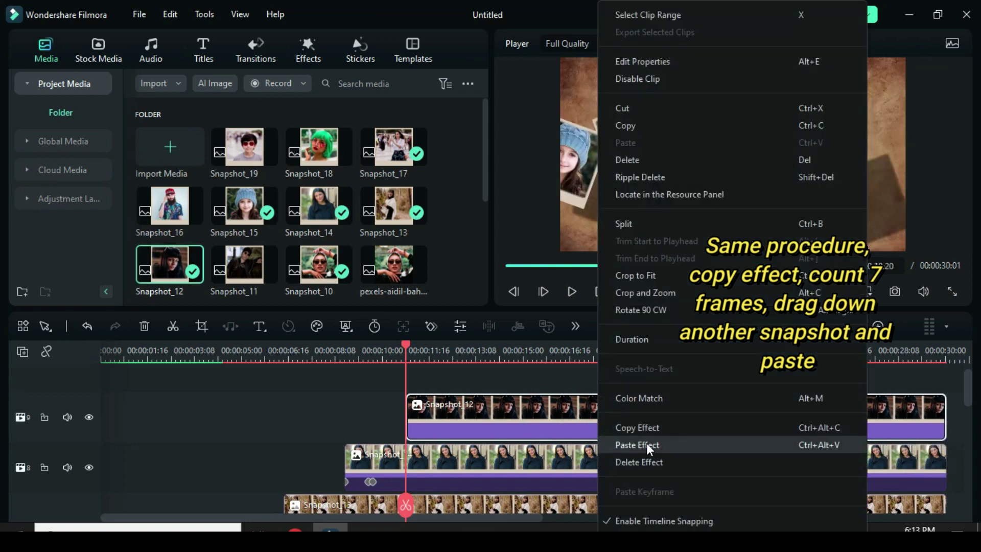
left_click(646, 445)
left_click(433, 432)
left_click_drag(433, 347, 467, 353)
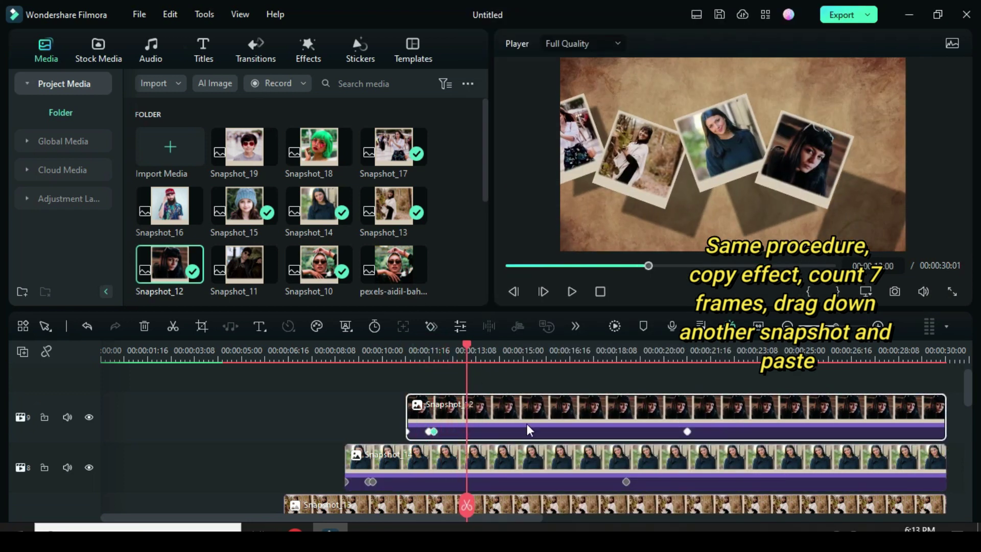
Add Snapshot_11 on a new track to the end with the pasted animation, and set the playhead to 15:04
left_click_drag(245, 264, 485, 439)
left_click_drag(612, 438, 944, 438)
left_click(599, 432)
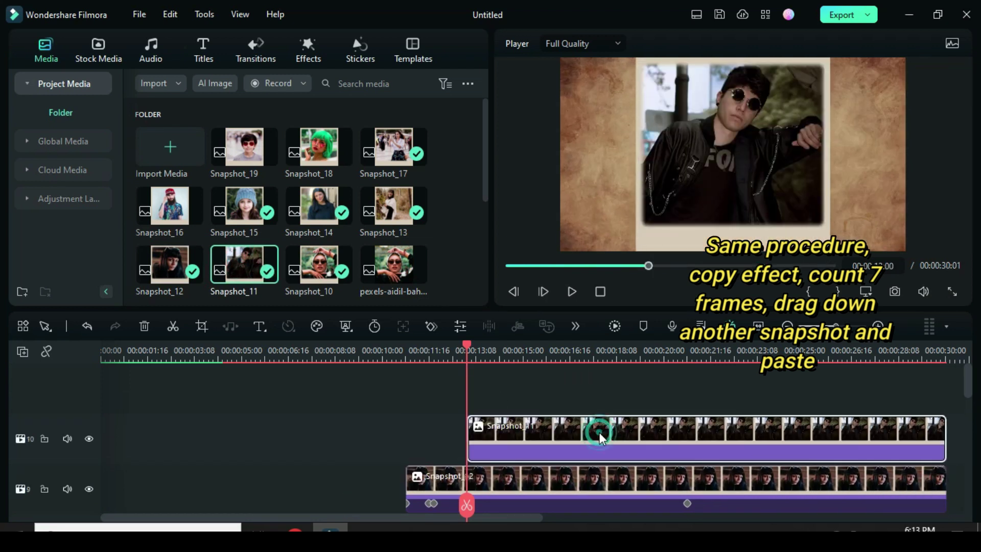
key("ctrl+alt+v")
left_click(633, 443)
scroll(631, 437, "down", 1)
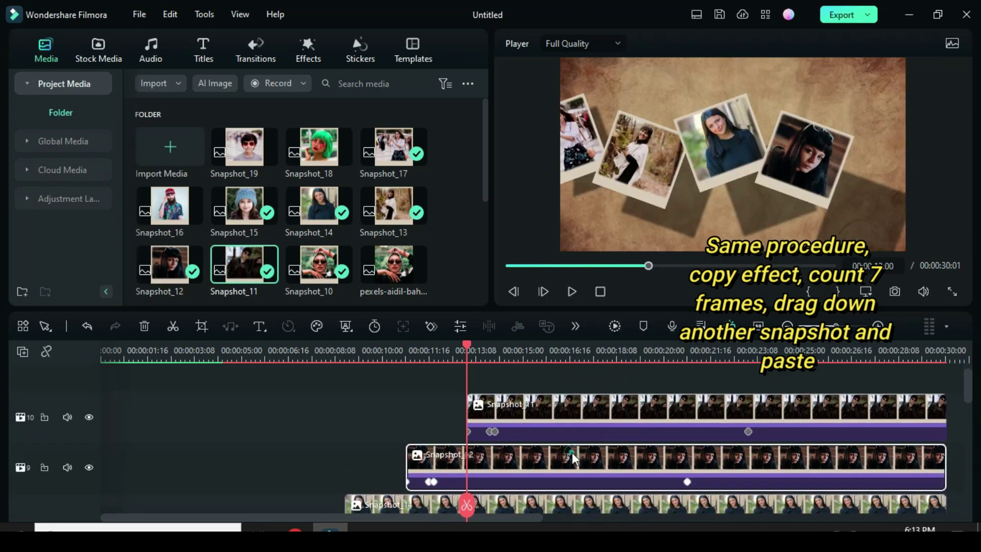
left_click(495, 351)
left_click_drag(495, 349, 527, 345)
Add Snapshot_19 on a new top track at 15:04, extended to the end with the pasted animation
left_click_drag(276, 144, 542, 391)
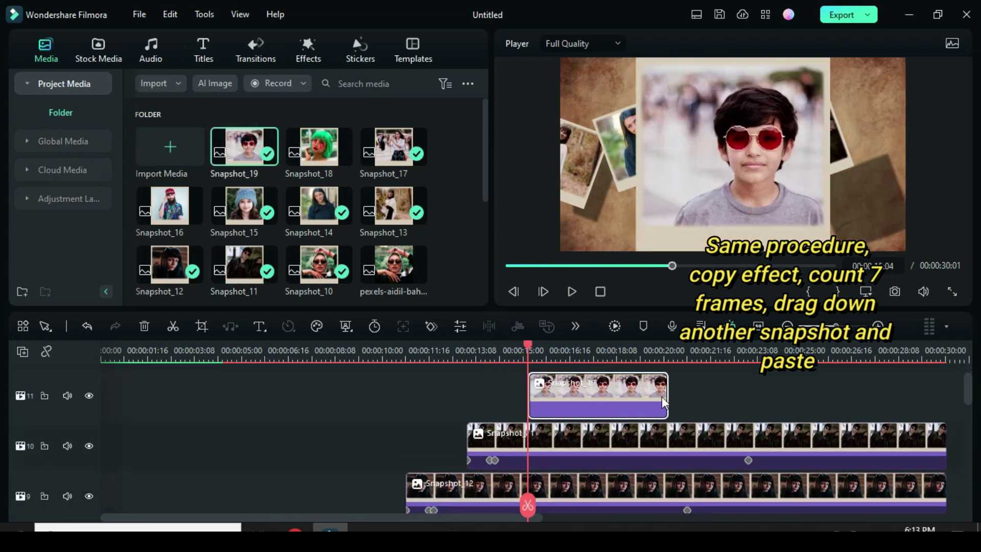
left_click_drag(667, 398, 940, 412)
right_click(661, 388)
left_click(700, 442)
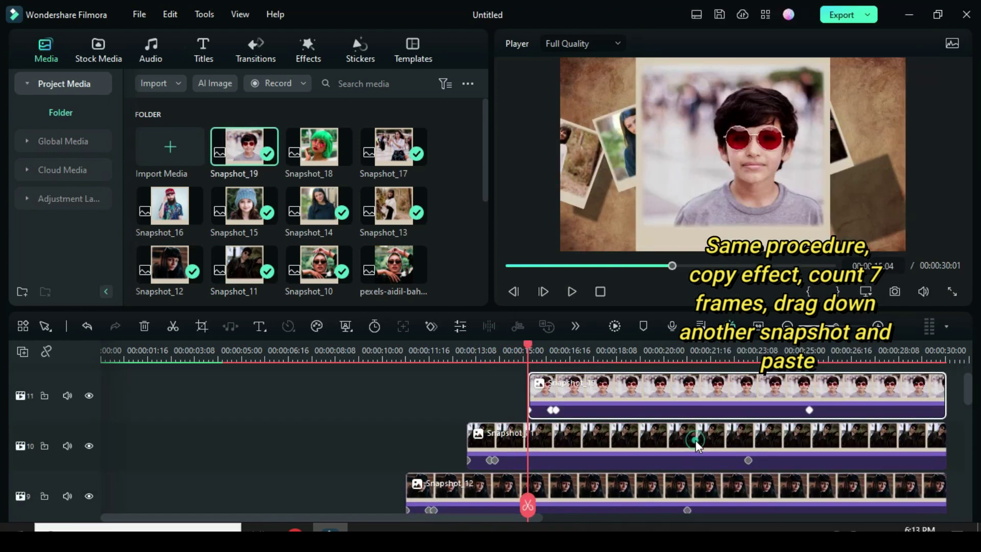
left_click(561, 408)
left_click_drag(559, 346, 588, 346)
scroll(633, 424, "up", 1)
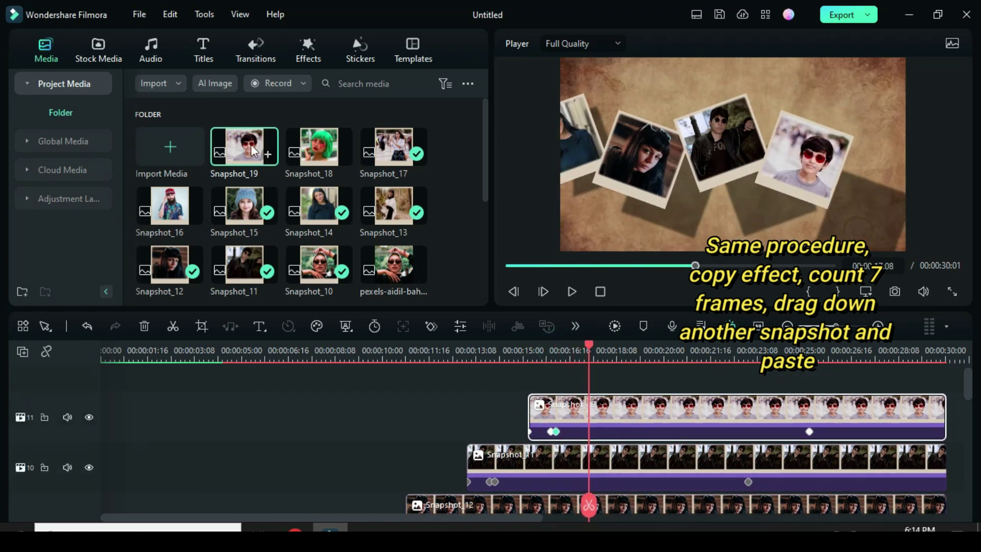
Add Snapshot_18 on a new top track at about 17:08, extended to the end with the pasted animation
left_click_drag(319, 147, 631, 391)
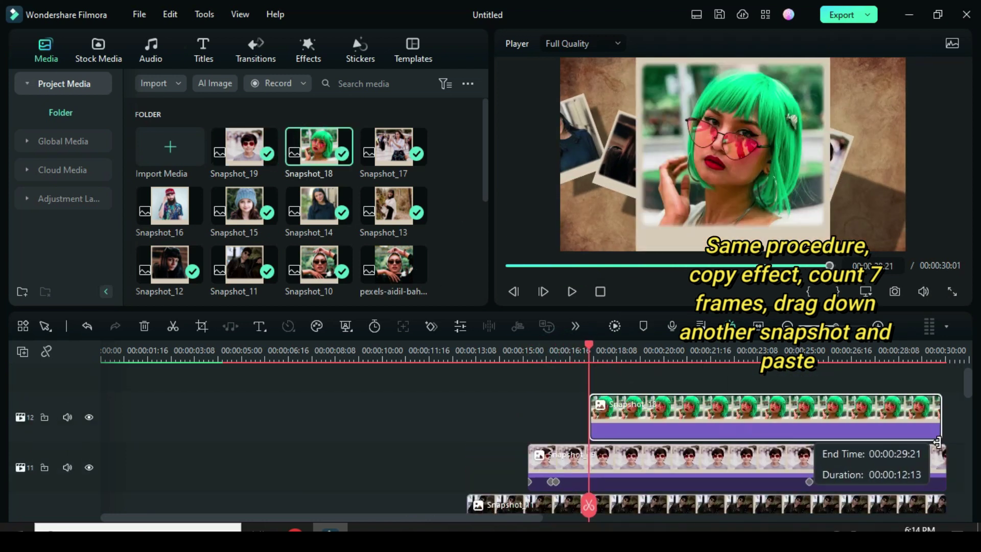
left_click_drag(938, 441, 945, 442)
left_click(744, 445)
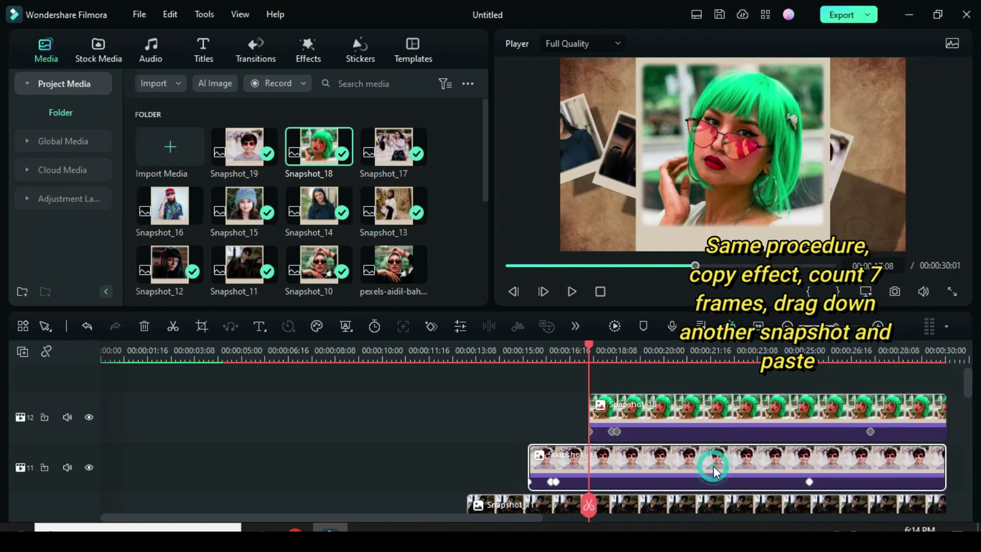
left_click(631, 425)
left_click(617, 350)
left_click_drag(631, 352, 653, 352)
left_click_drag(499, 517, 591, 518)
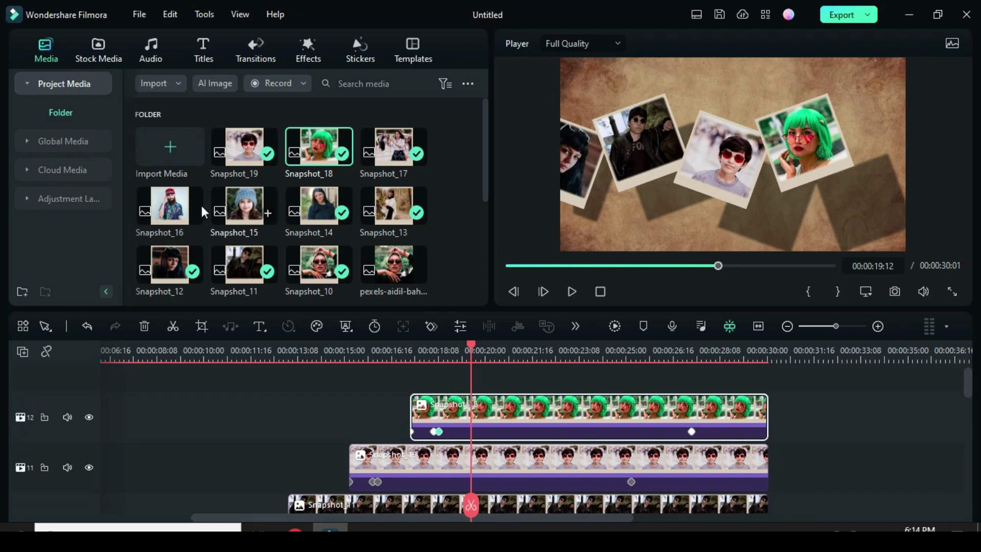
Add Snapshot_16 on a new track, stretched toward the end, with the pasted fly-in animation
left_click_drag(477, 393, 478, 404)
left_click_drag(613, 431, 764, 432)
right_click(565, 408)
left_click(608, 439)
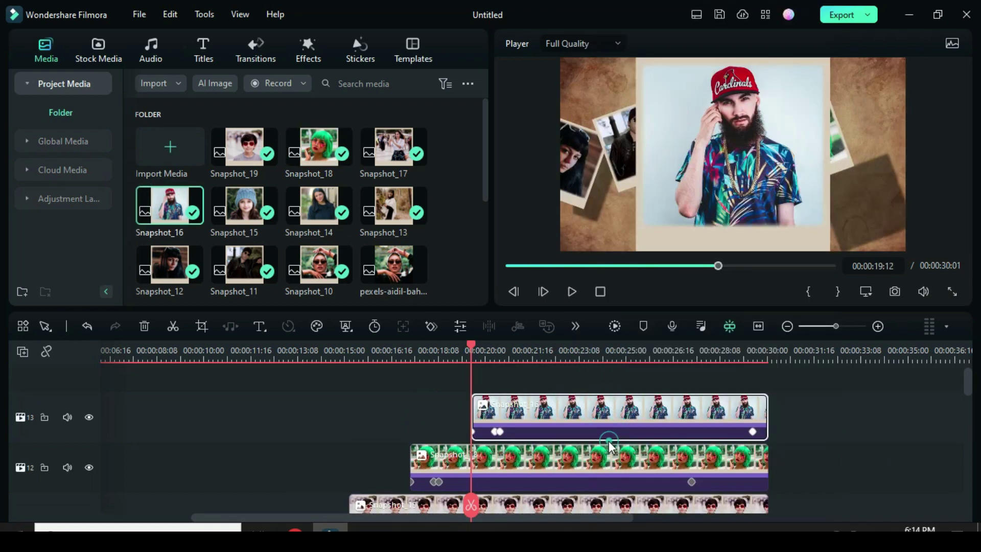
left_click(480, 345)
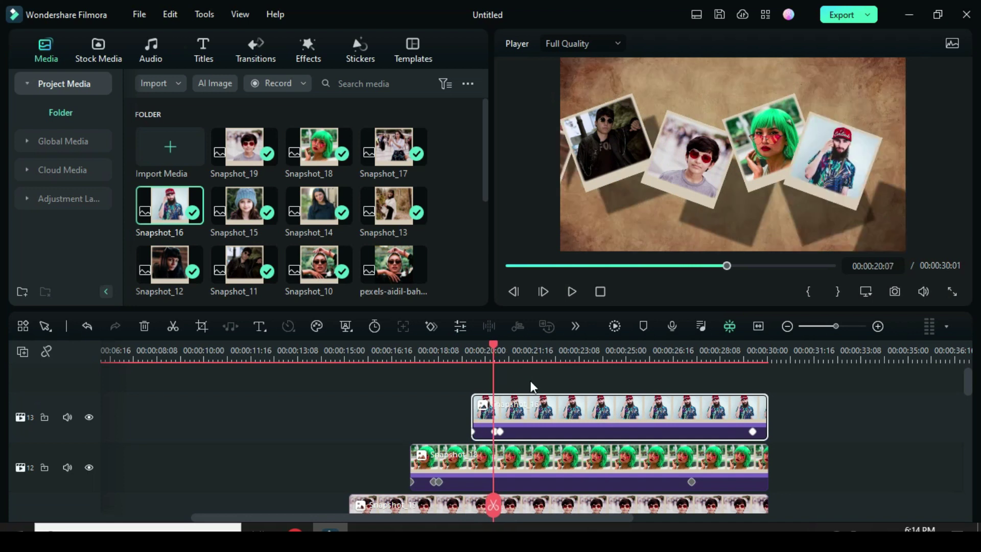
left_click_drag(493, 350, 466, 352)
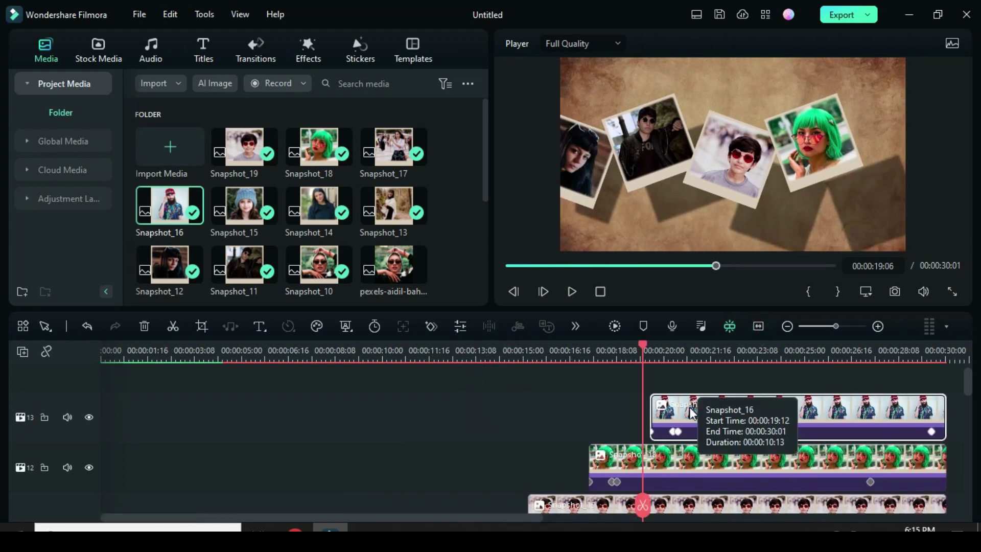
scroll(684, 414, "down", 5)
scroll(684, 414, "up", 5)
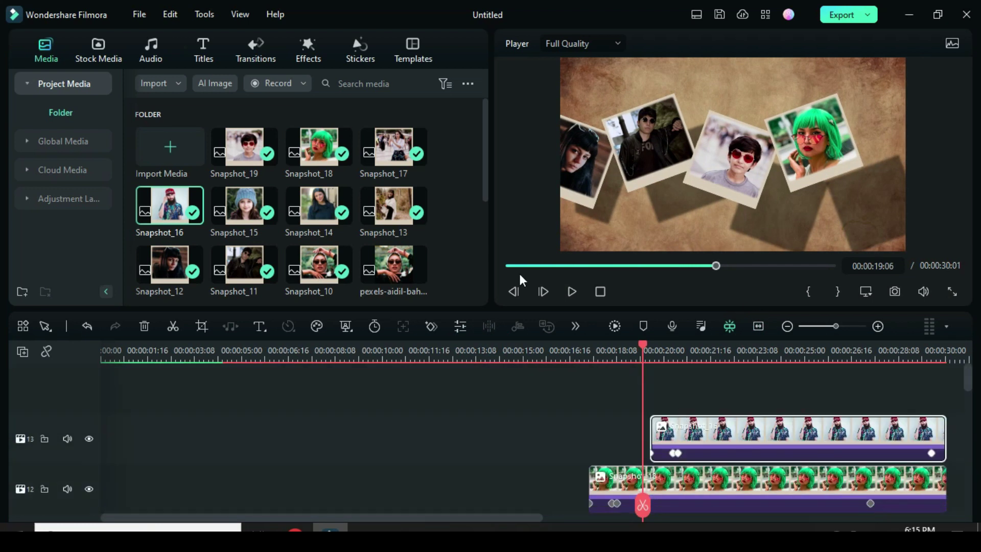
left_click(506, 266)
left_click(615, 326)
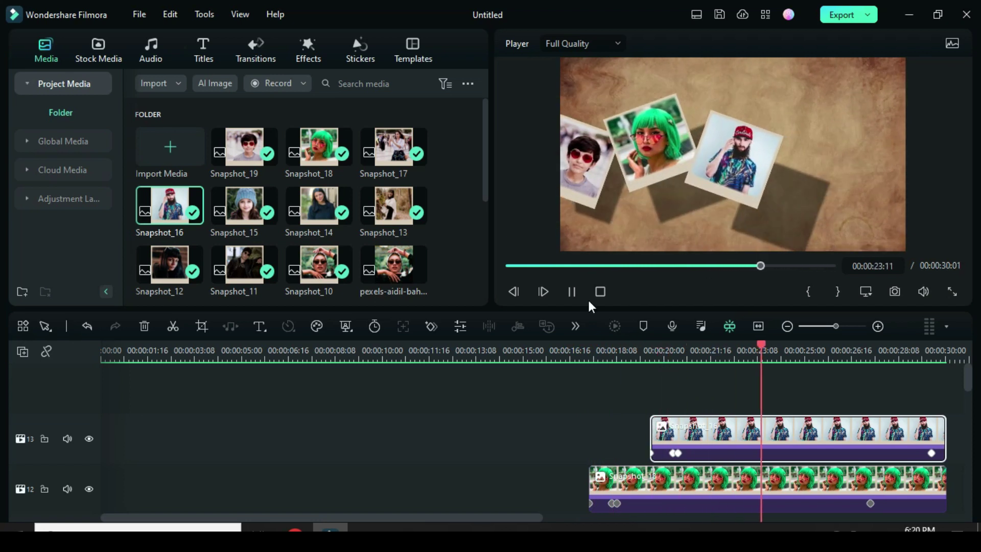
left_click(571, 291)
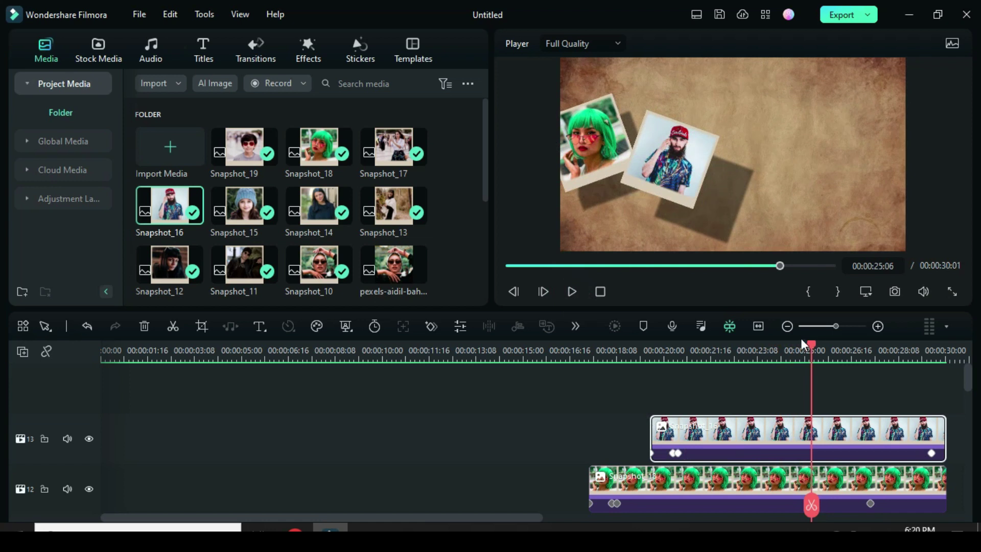
Place the favourite Water effect on track 3 from about 19:12 to the end, with emboss 0.25
left_click_drag(805, 345, 654, 379)
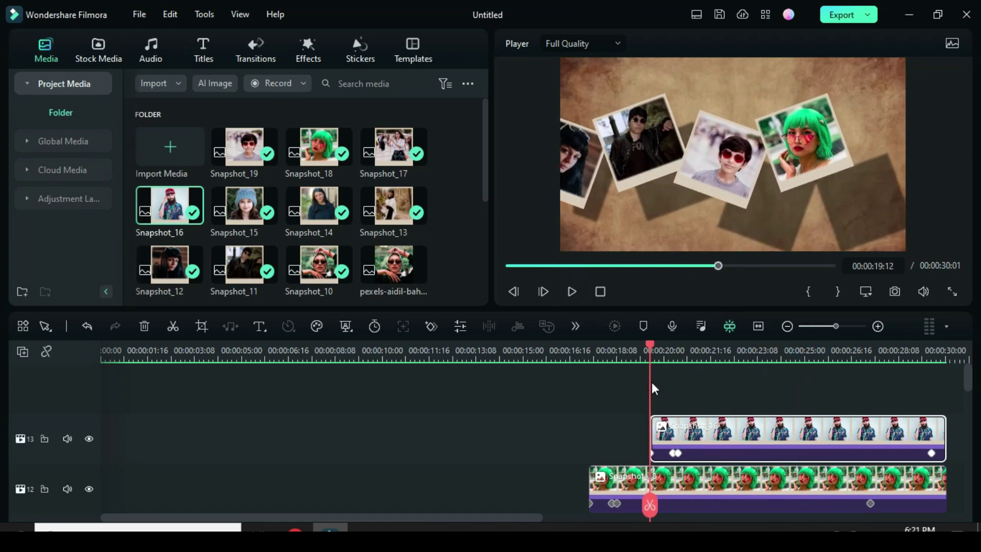
scroll(705, 441, "down", 10)
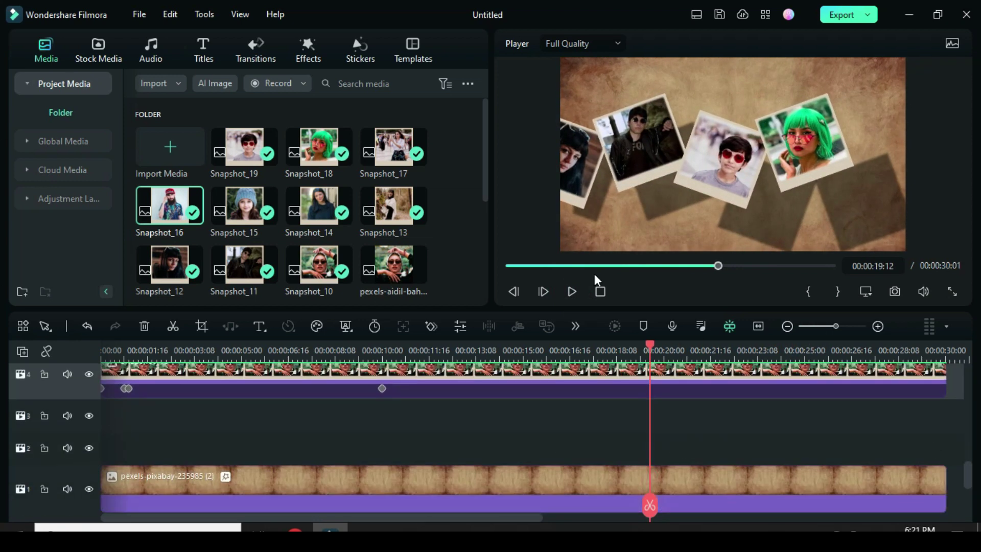
left_click(308, 51)
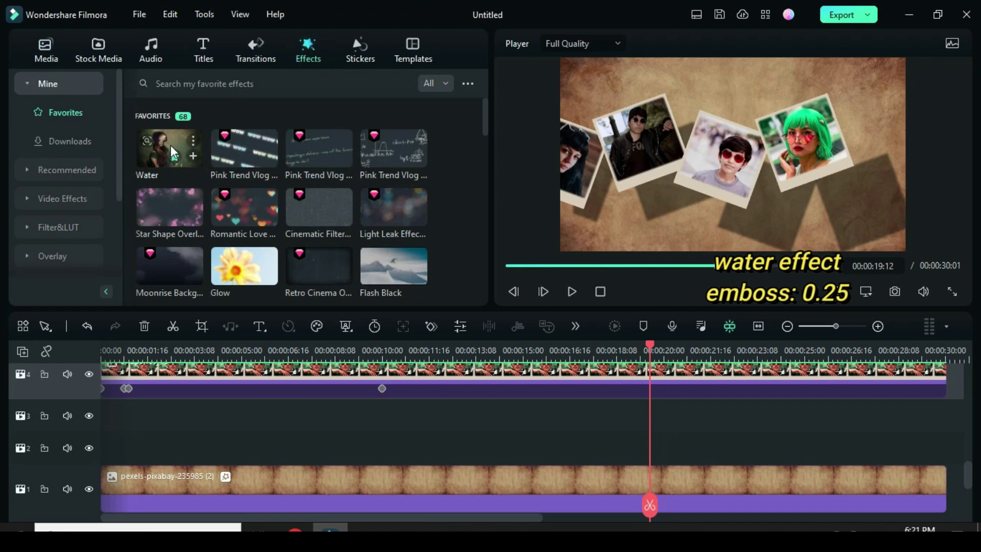
left_click_drag(659, 407, 674, 416)
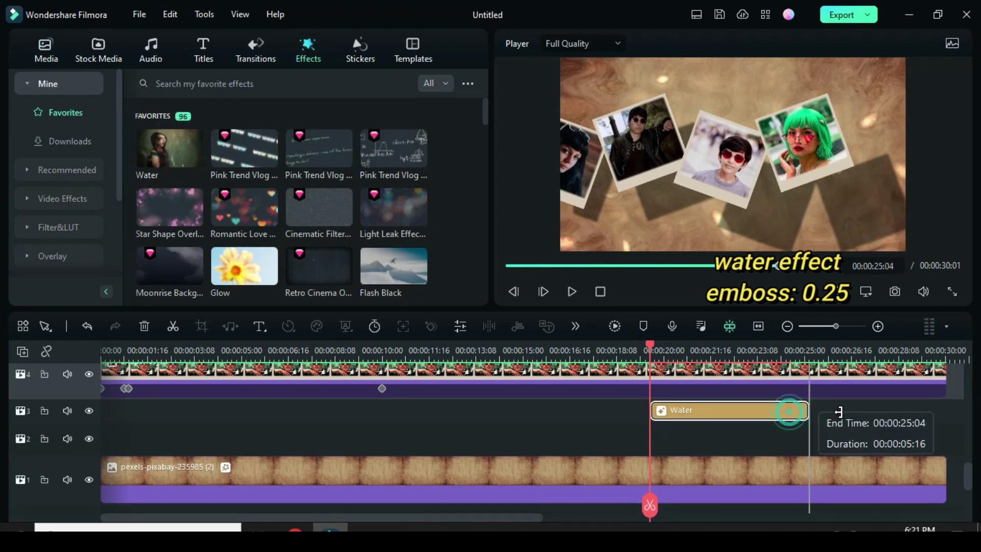
left_click_drag(937, 414, 945, 414)
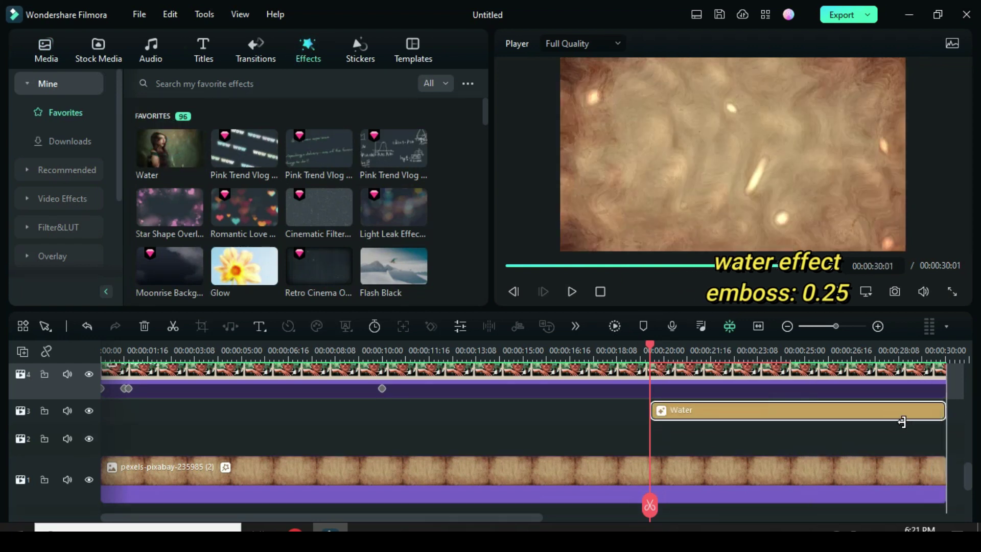
double_click(732, 417)
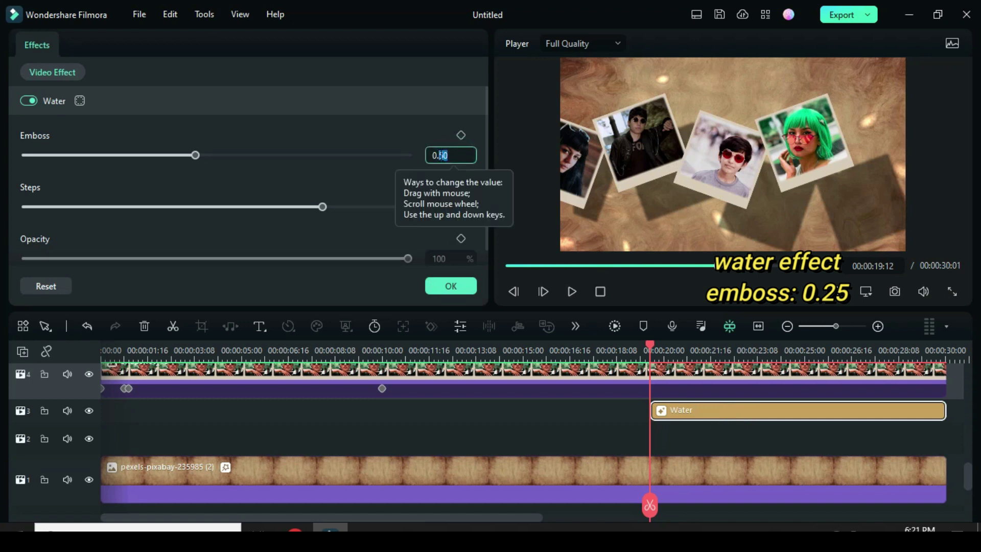
left_click(451, 285)
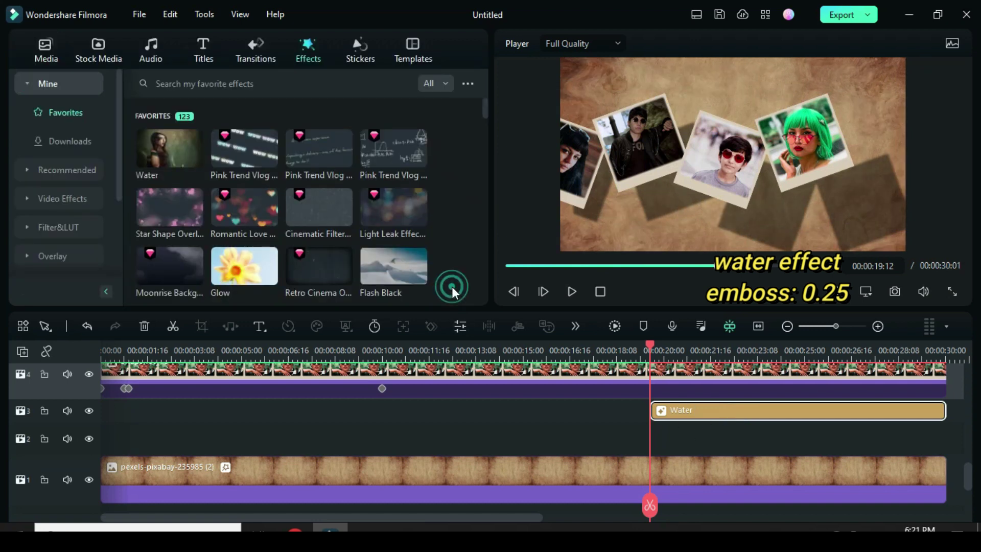
Put Art Title 30 on track 2 from 19:12 to the end, reading SUBSCRIBE in Baloo 2 Bold, size 125
left_click(200, 47)
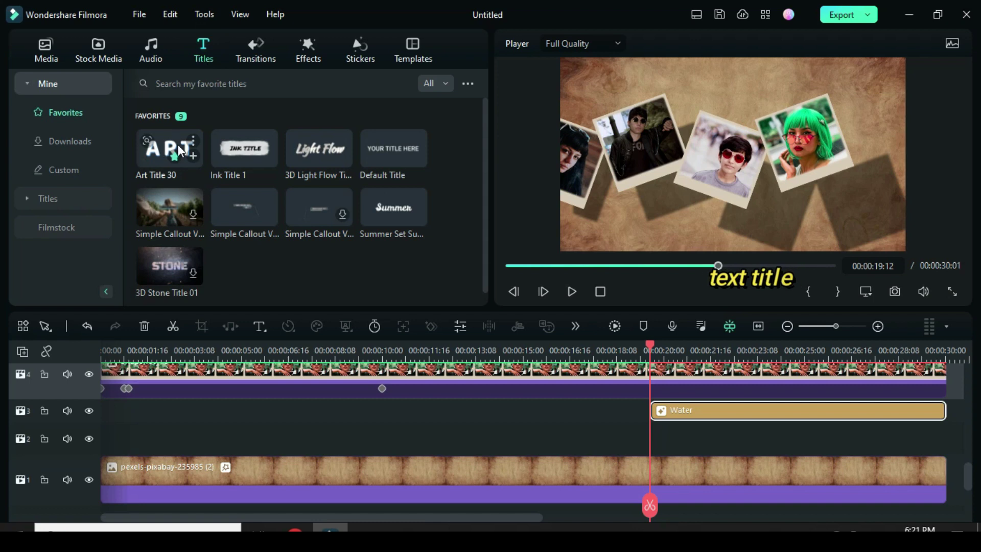
left_click_drag(463, 278, 686, 434)
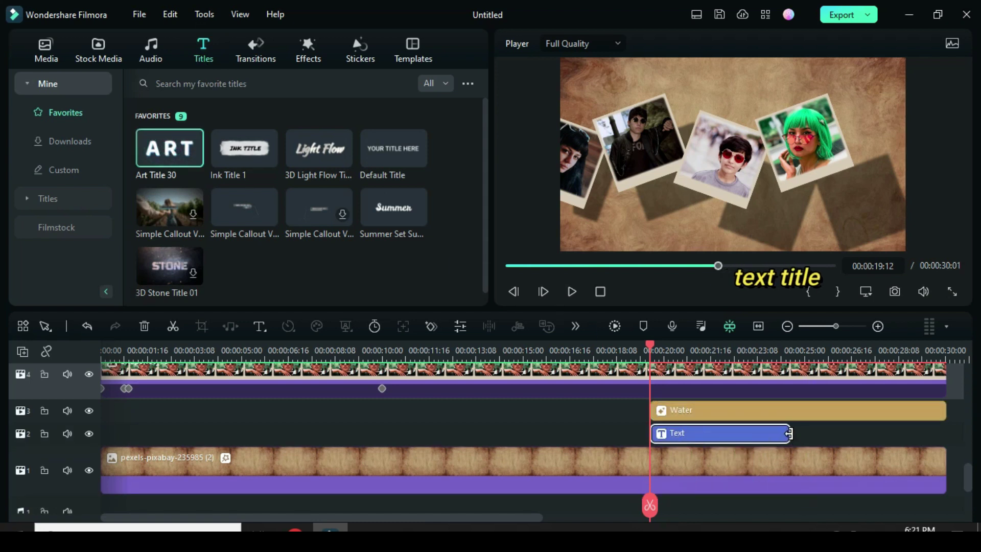
left_click_drag(788, 433, 945, 433)
double_click(714, 433)
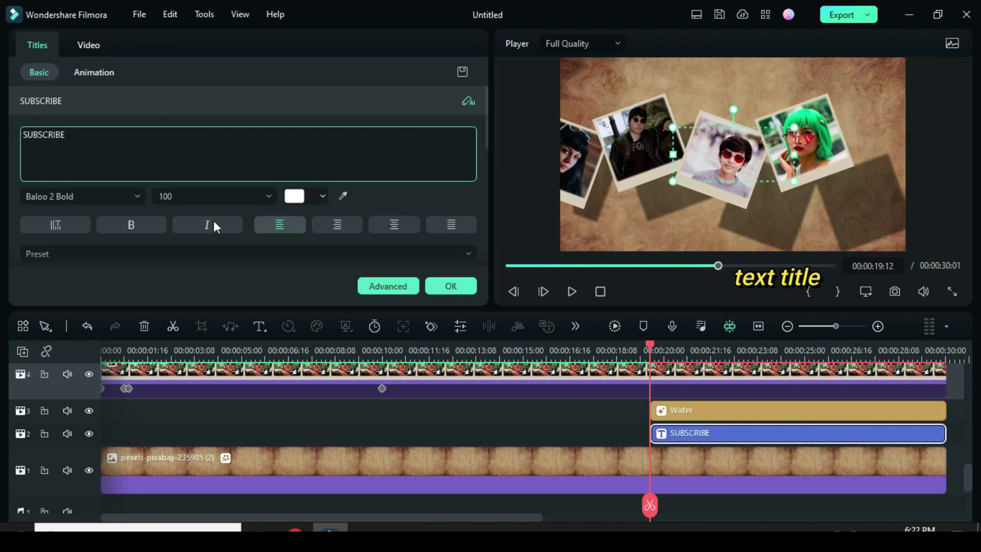
left_click(268, 196)
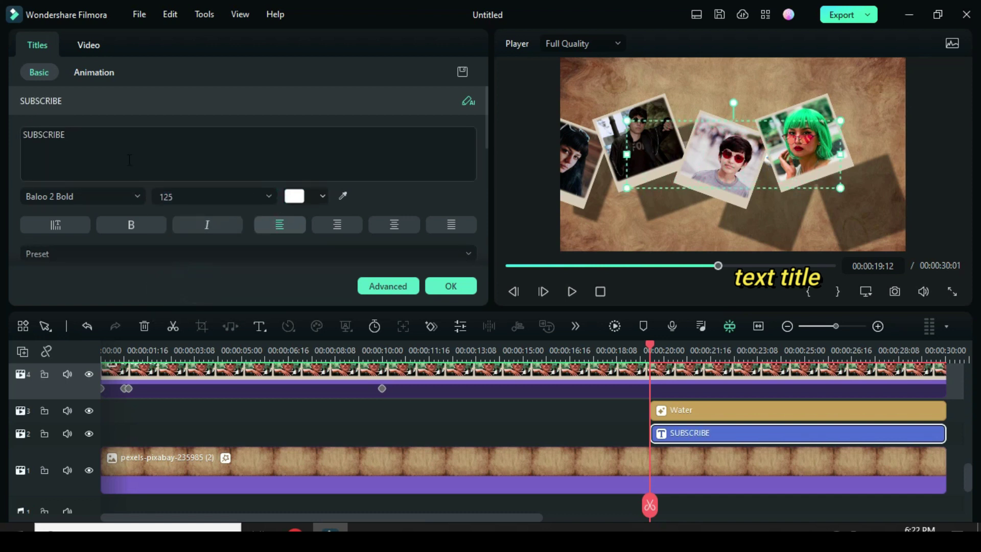
left_click(451, 286)
left_click(506, 265)
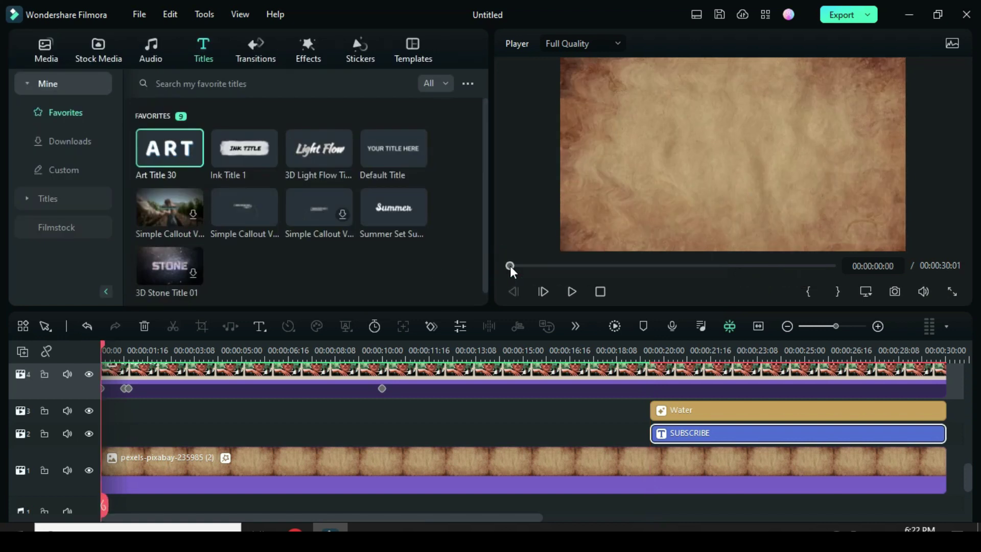